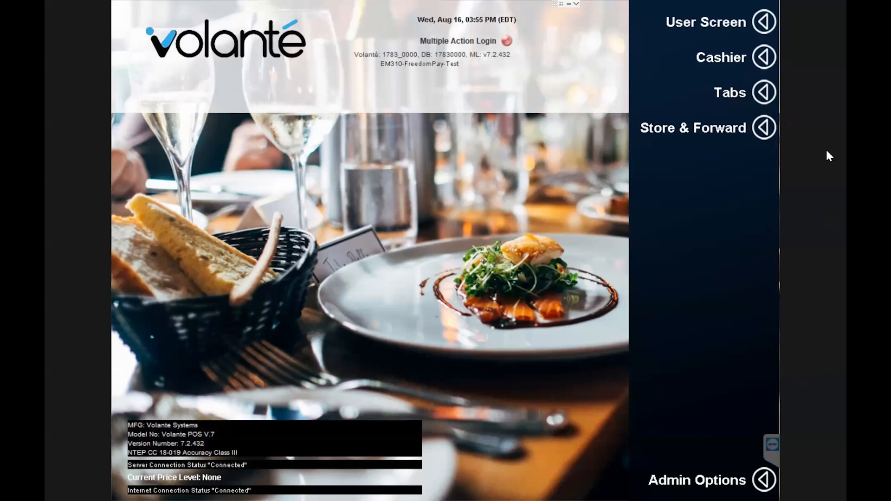
Open and refresh the tabs listing, and preview the order on the tab started 08/16 14:21
{"action": "left_click", "coordinate": [753, 96]}
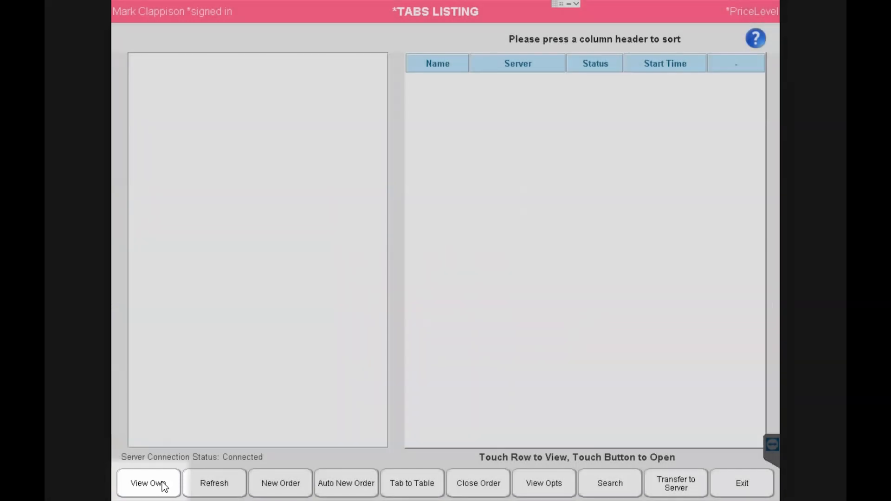
{"action": "left_click", "coordinate": [163, 486]}
{"action": "left_click", "coordinate": [163, 486]}
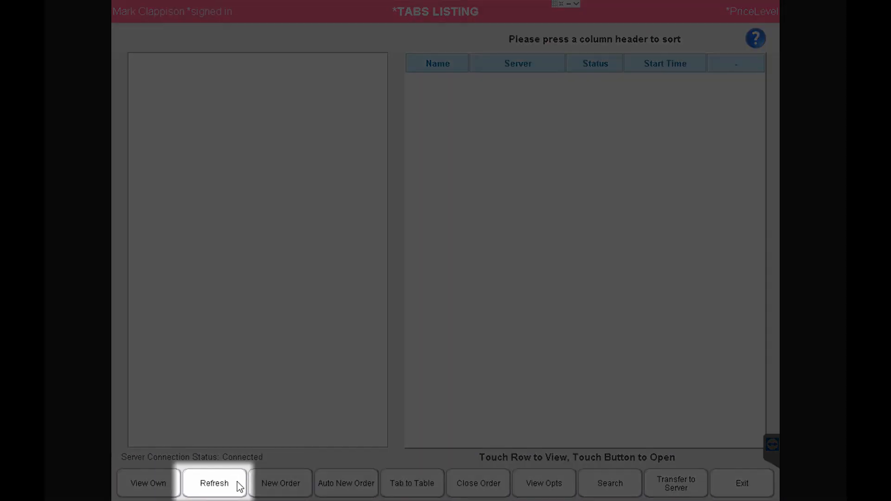
{"action": "left_click", "coordinate": [238, 483]}
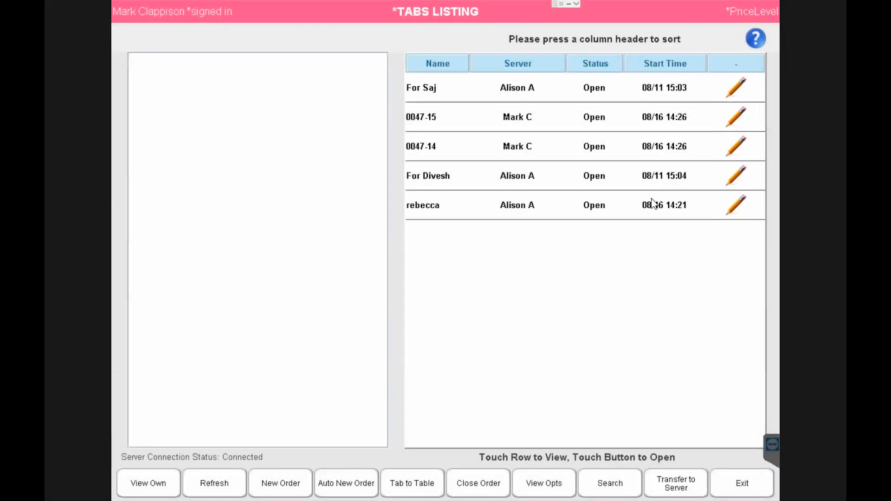
{"action": "left_click", "coordinate": [651, 204]}
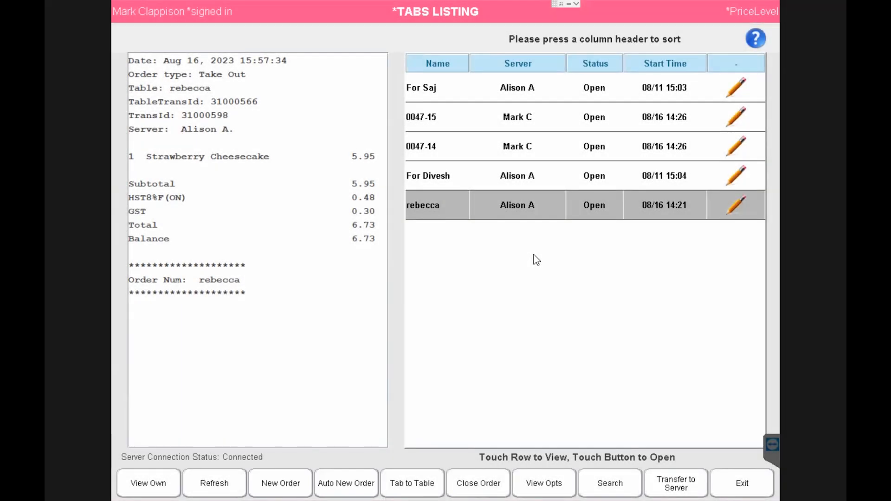
Start an automatically numbered new order and add a Bacon Penne with Pepper as its pasta option
{"action": "left_click", "coordinate": [367, 487]}
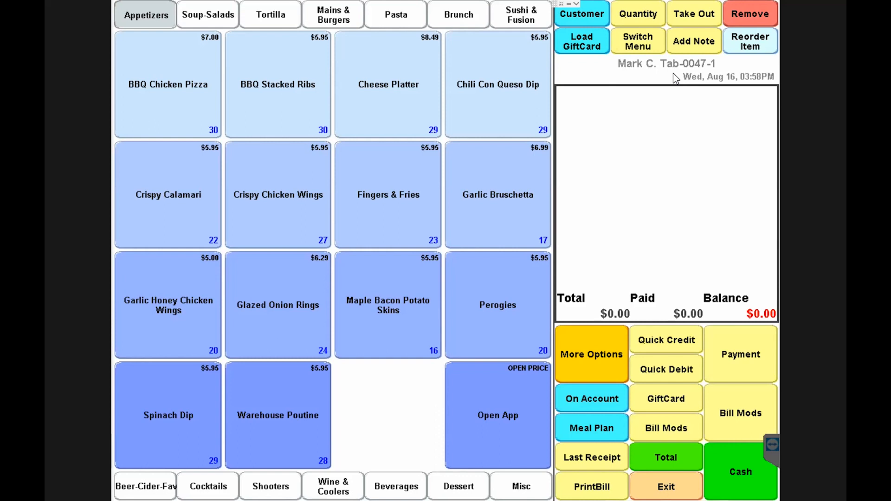
{"action": "left_click", "coordinate": [394, 21]}
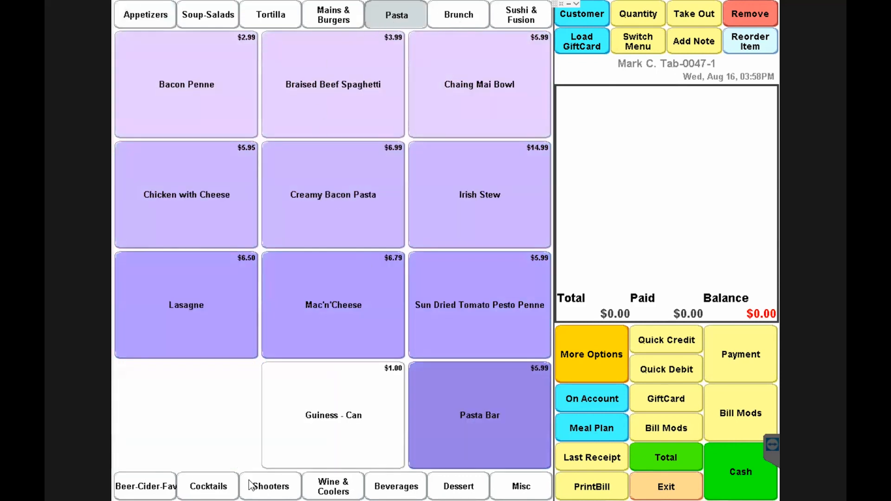
{"action": "left_click", "coordinate": [200, 86]}
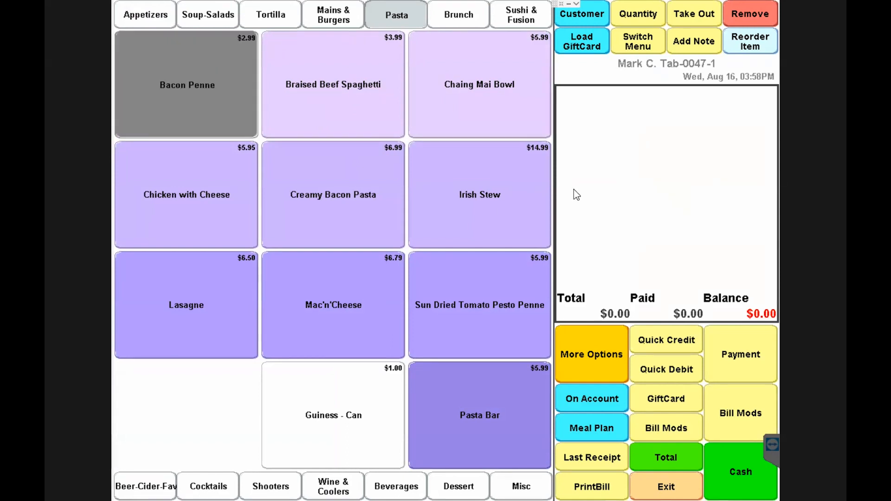
{"action": "left_click", "coordinate": [237, 118]}
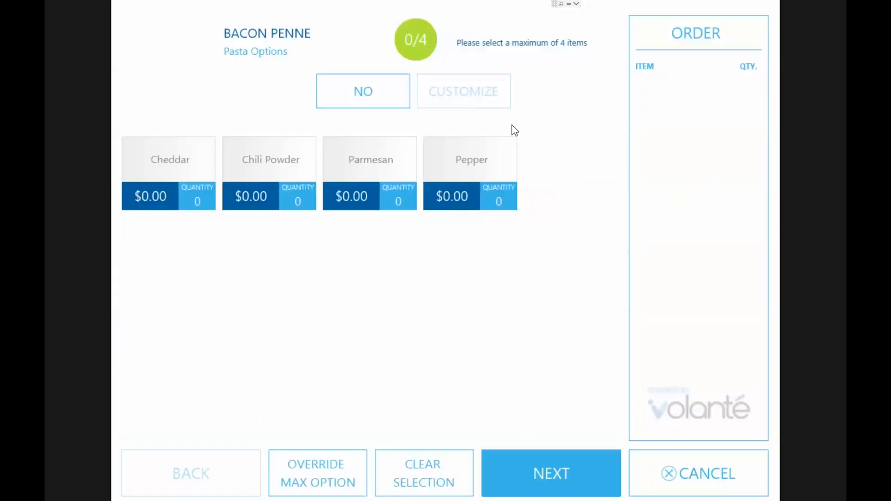
{"action": "left_click", "coordinate": [485, 174]}
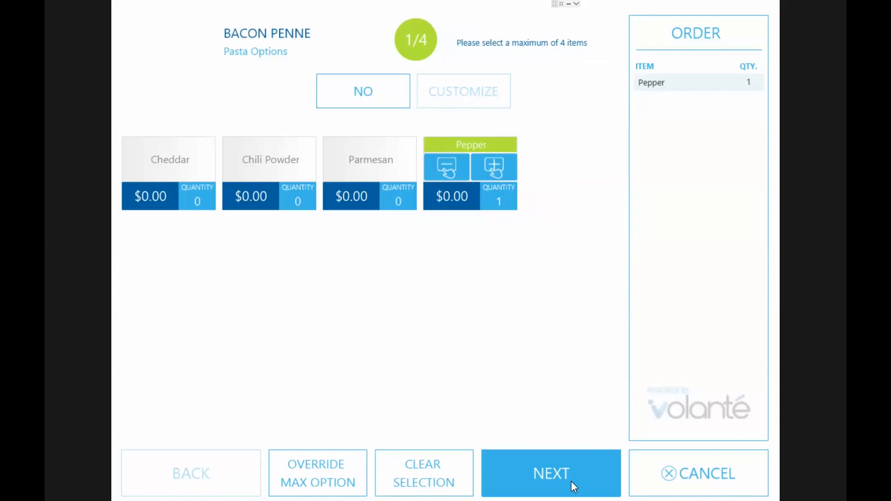
{"action": "left_click", "coordinate": [571, 481]}
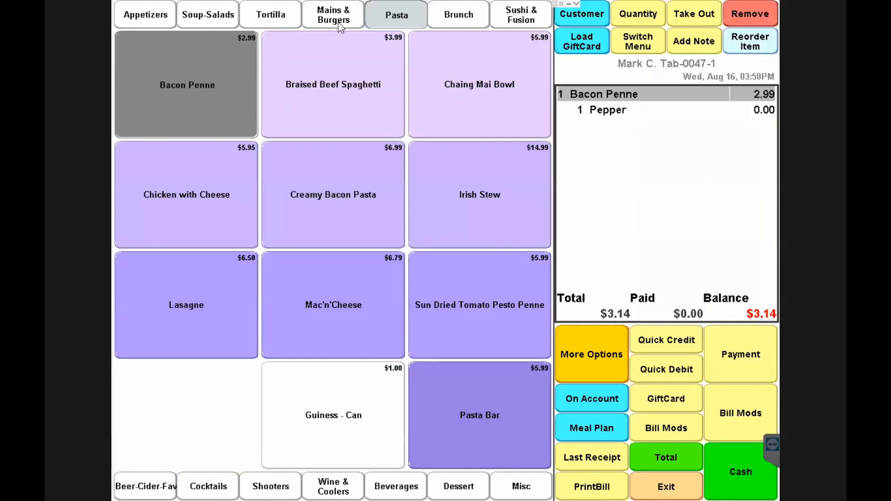
Add Chicken Florentine Soup and Broccoli Cheese Soup, and exit to the tabs listing to preview the auto-numbered tab
{"action": "left_click", "coordinate": [219, 23]}
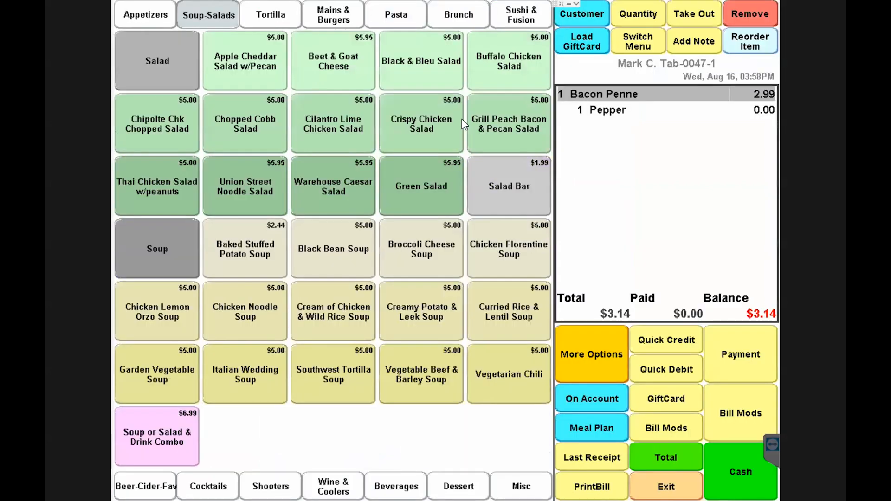
{"action": "left_click", "coordinate": [473, 262]}
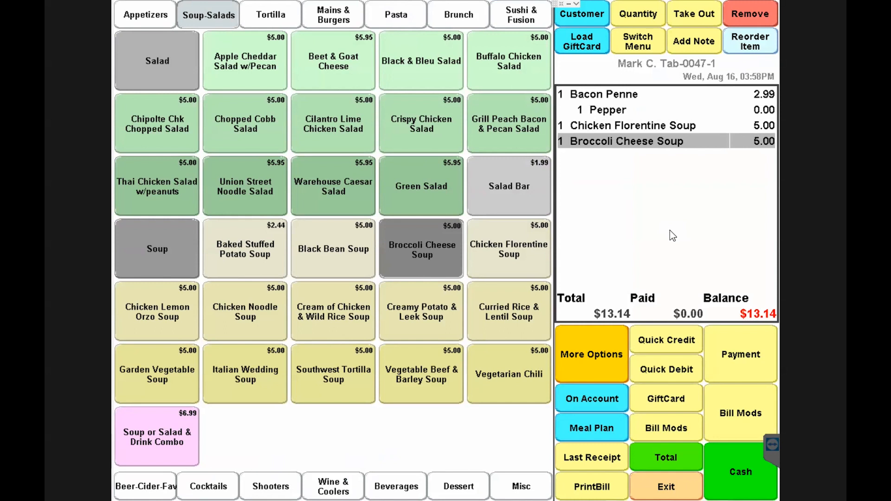
{"action": "left_click", "coordinate": [681, 485]}
{"action": "left_click", "coordinate": [682, 486]}
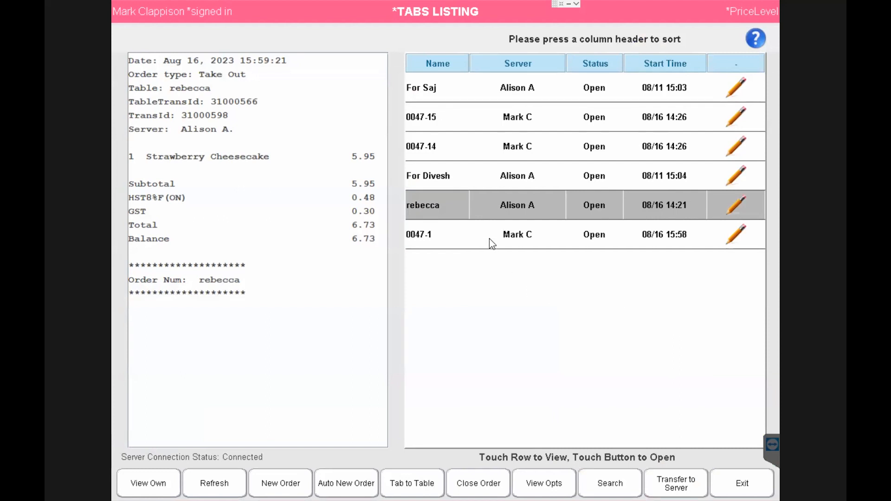
{"action": "left_click", "coordinate": [492, 243]}
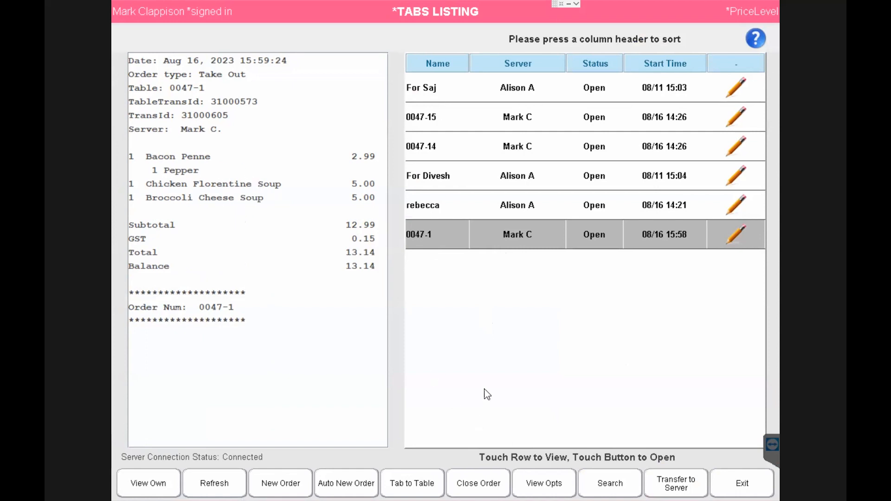
Start a new order and enter the customer's first name as the tab name
{"action": "left_click", "coordinate": [300, 485]}
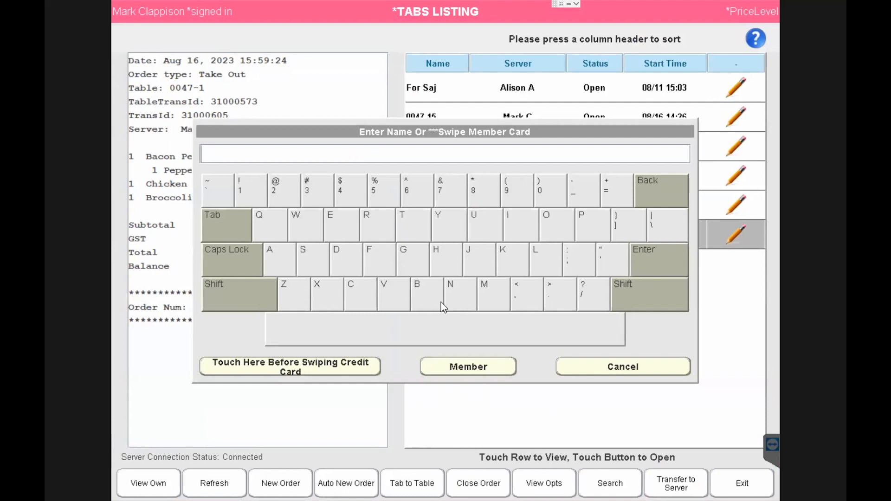
{"action": "left_click", "coordinate": [280, 260]}
{"action": "left_click", "coordinate": [544, 258]}
{"action": "left_click", "coordinate": [520, 226]}
{"action": "left_click", "coordinate": [313, 260]}
{"action": "left_click", "coordinate": [553, 223]}
{"action": "left_click", "coordinate": [470, 295]}
{"action": "left_click", "coordinate": [662, 257]}
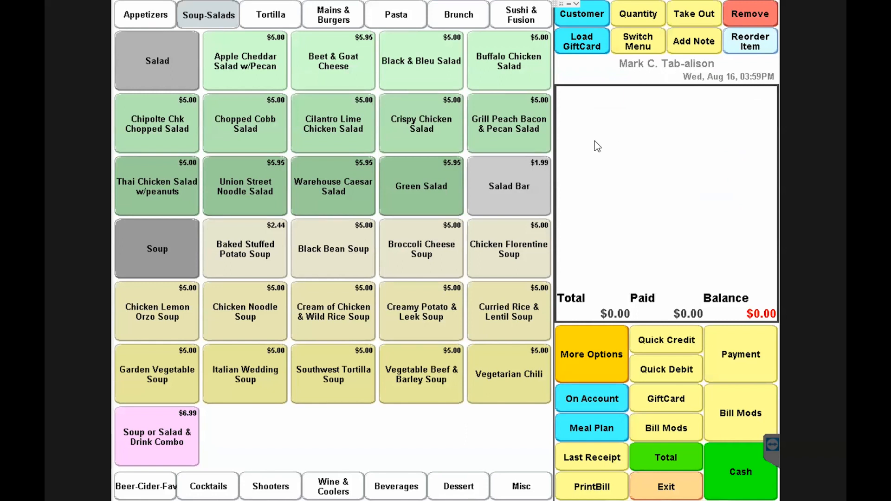
Add a Broccoli Cheese Soup to the named tab, and exit to the tabs listing to preview its order
{"action": "left_click", "coordinate": [429, 261]}
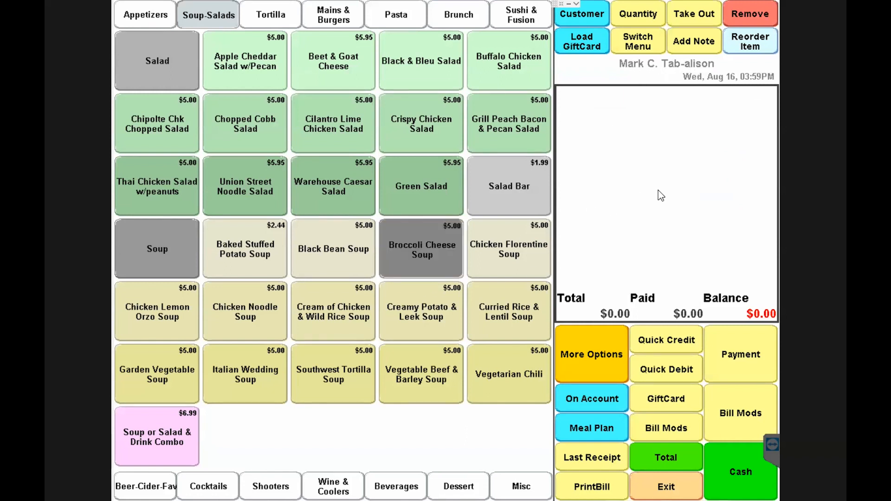
{"action": "left_click", "coordinate": [661, 487]}
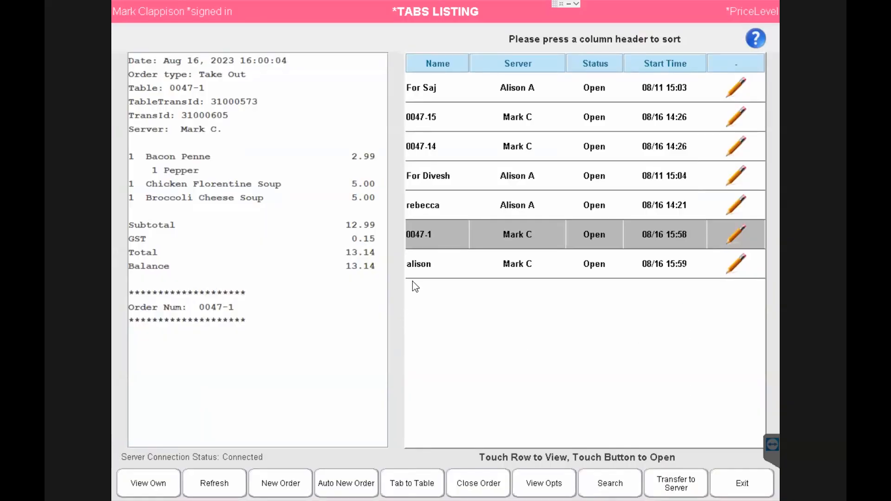
{"action": "left_click", "coordinate": [466, 265]}
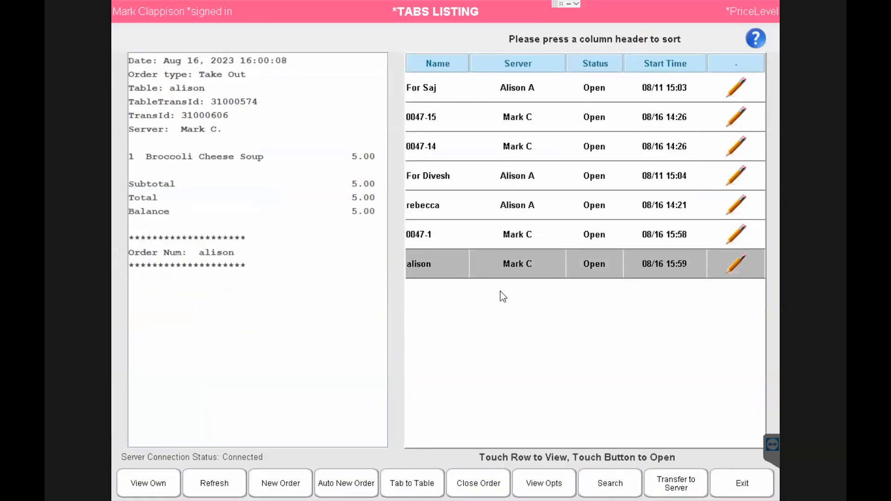
Start another new order with the tab name filled in from the customer's swiped credit card
{"action": "left_click", "coordinate": [289, 483]}
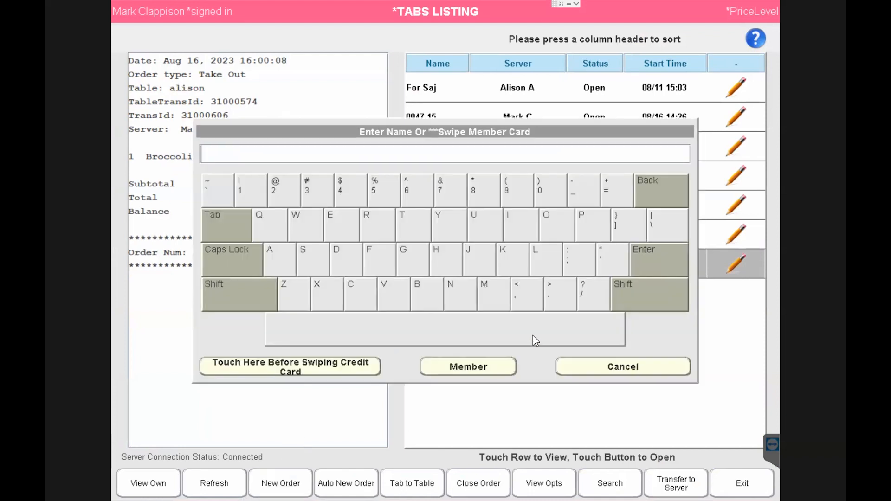
{"action": "left_click", "coordinate": [373, 368]}
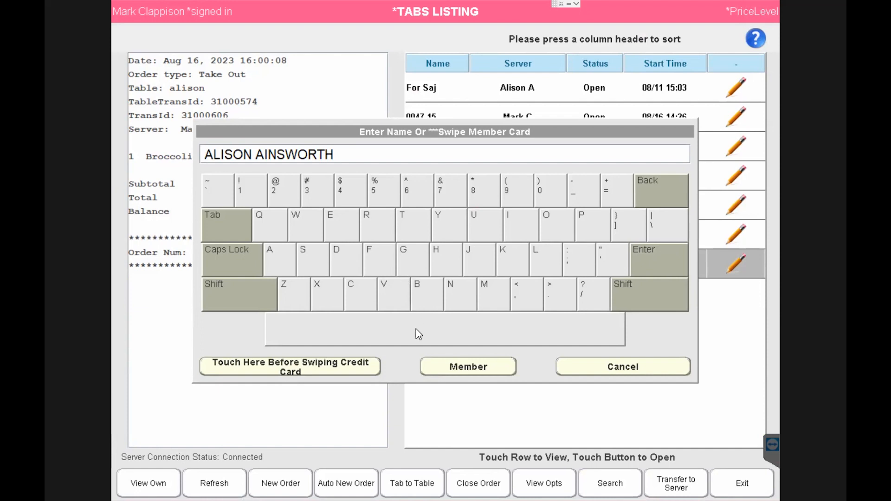
{"action": "left_click", "coordinate": [655, 265]}
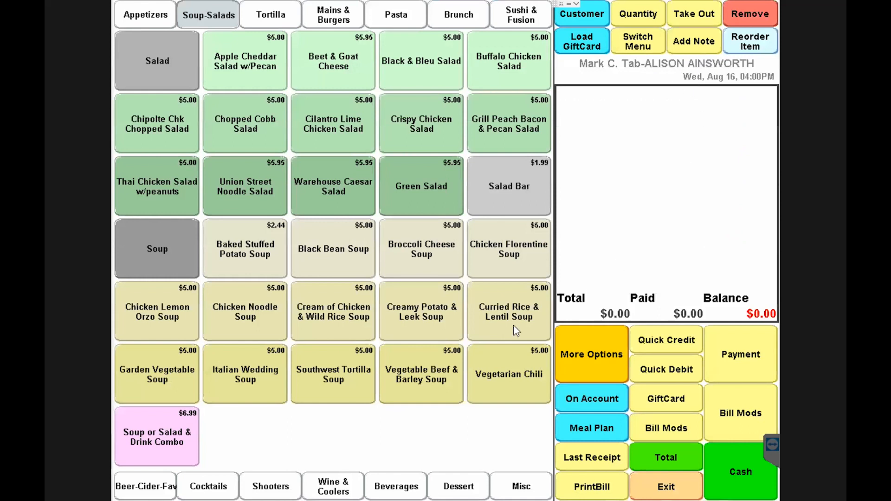
Add a Creamy Potato & Leek Soup to the card-named tab and exit to the tabs listing
{"action": "left_click", "coordinate": [426, 320]}
{"action": "left_click", "coordinate": [427, 266]}
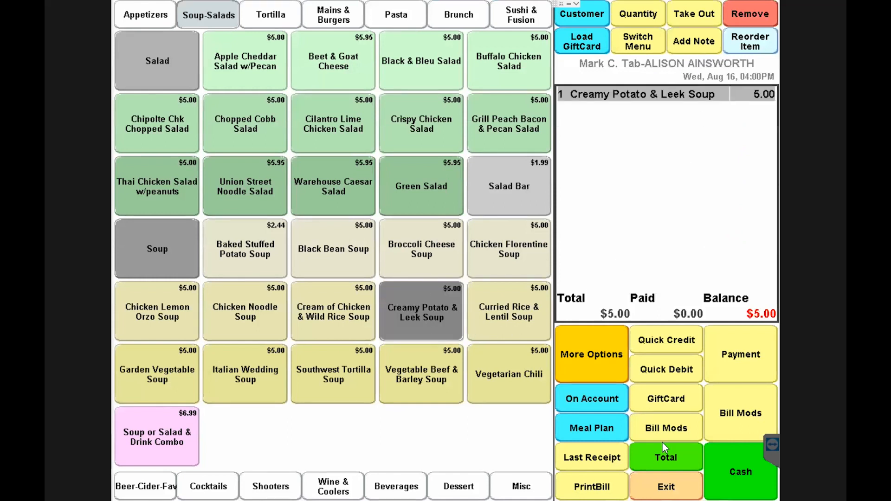
{"action": "left_click", "coordinate": [678, 478]}
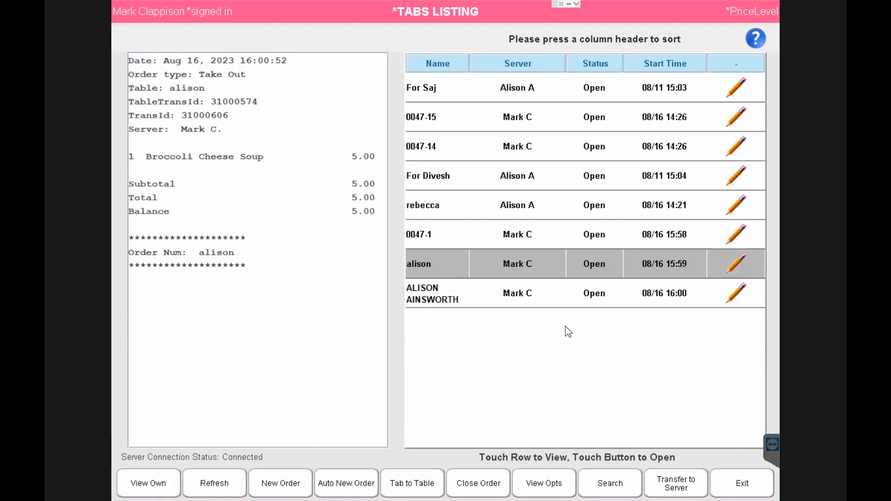
Reopen the auto-numbered 15:58 tab and void its Chicken Florentine Soup, entering the manager override ID and the reason Associate Error
{"action": "left_click", "coordinate": [627, 240]}
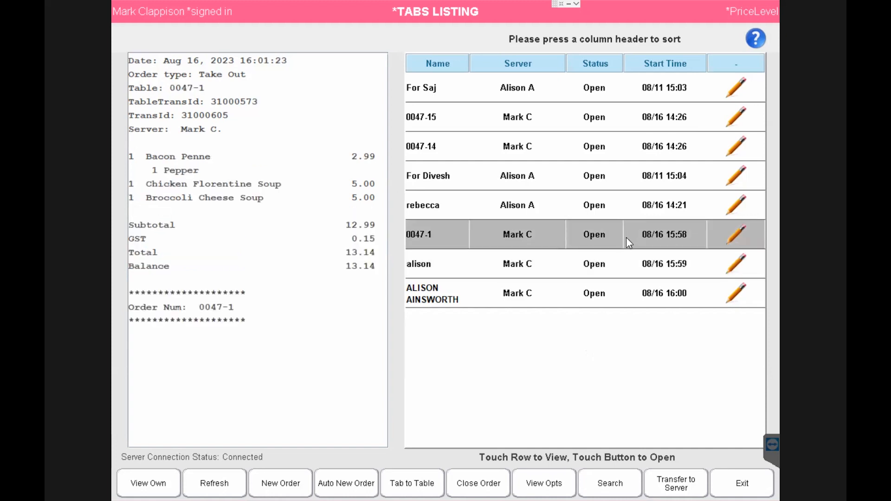
{"action": "left_click", "coordinate": [739, 235]}
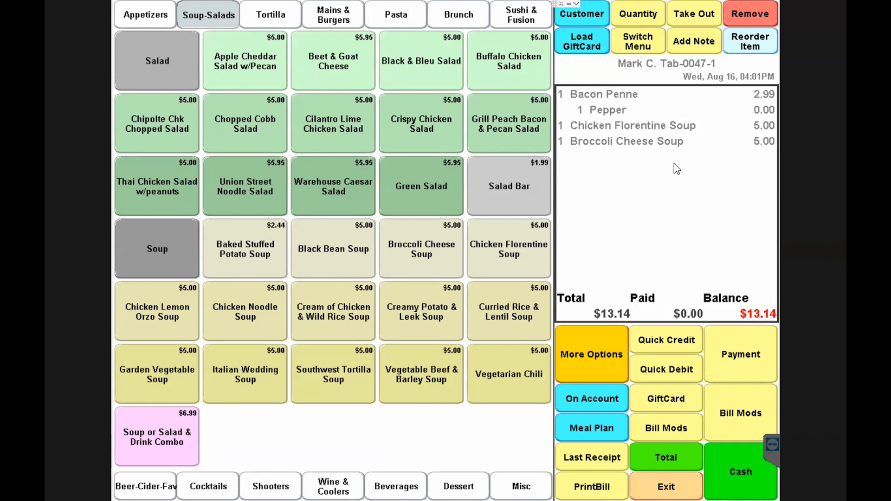
{"action": "left_click", "coordinate": [640, 131]}
{"action": "left_click", "coordinate": [603, 136]}
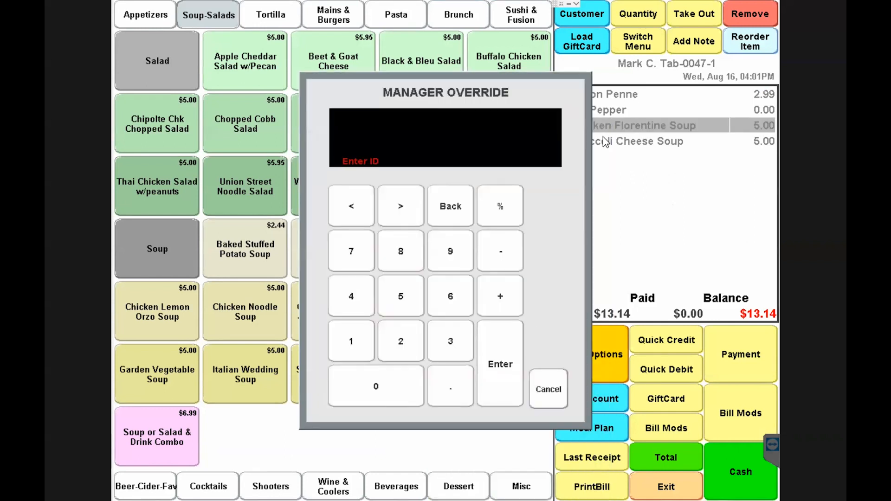
{"action": "type", "text": "***"}
{"action": "key", "text": "Return"}
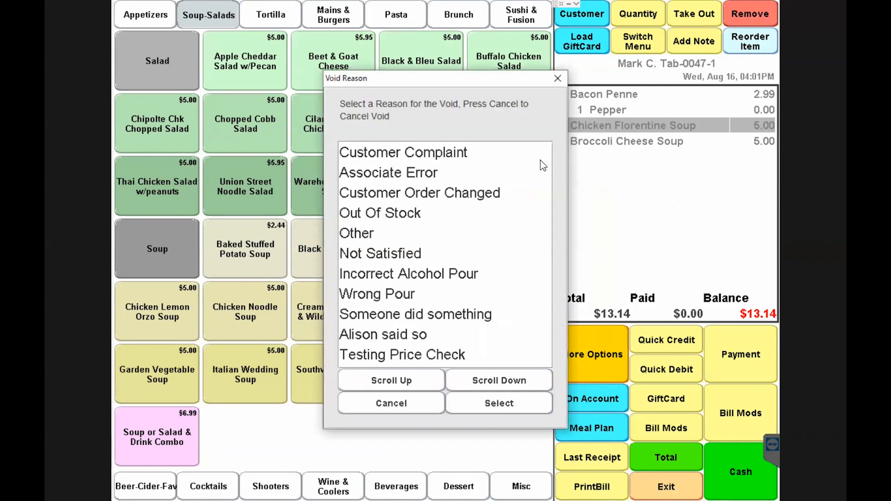
{"action": "double_click", "coordinate": [410, 179]}
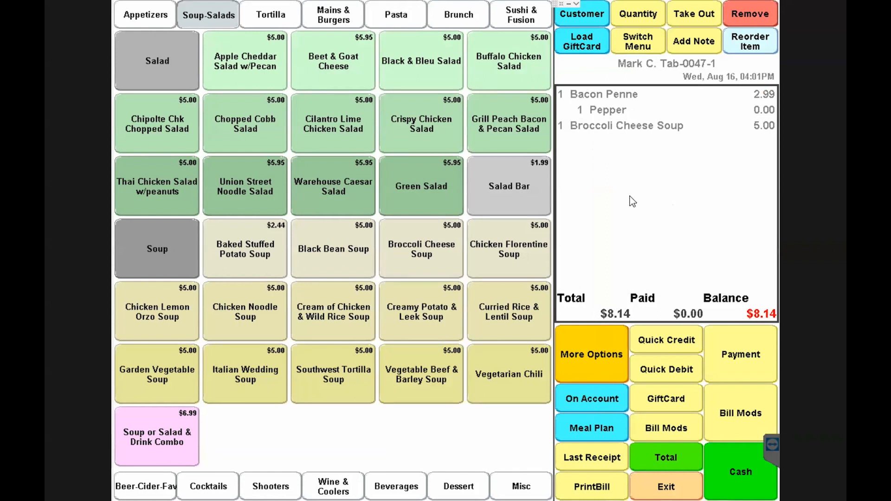
Add Vegetable Beef & Barley Soup and Creamy Potato & Leek Soup to the 15:58 tab and exit the order
{"action": "left_click", "coordinate": [423, 375]}
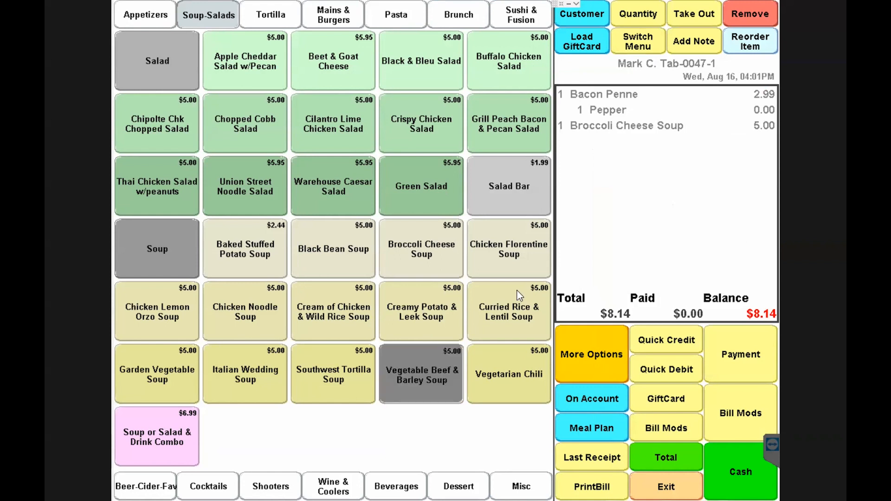
{"action": "left_click", "coordinate": [422, 312]}
{"action": "left_click", "coordinate": [670, 480]}
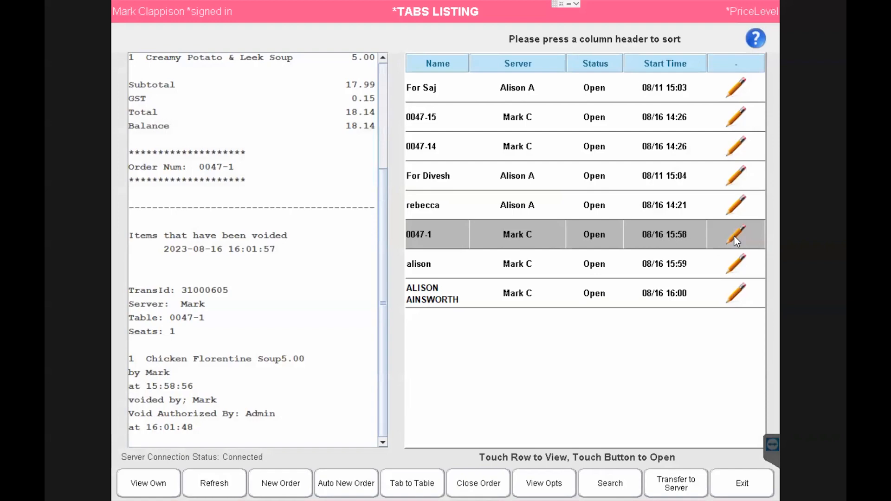
Reopen the 15:58 tab, add a Strawberry Cake from the desserts and exit to the tabs listing
{"action": "left_click", "coordinate": [735, 234]}
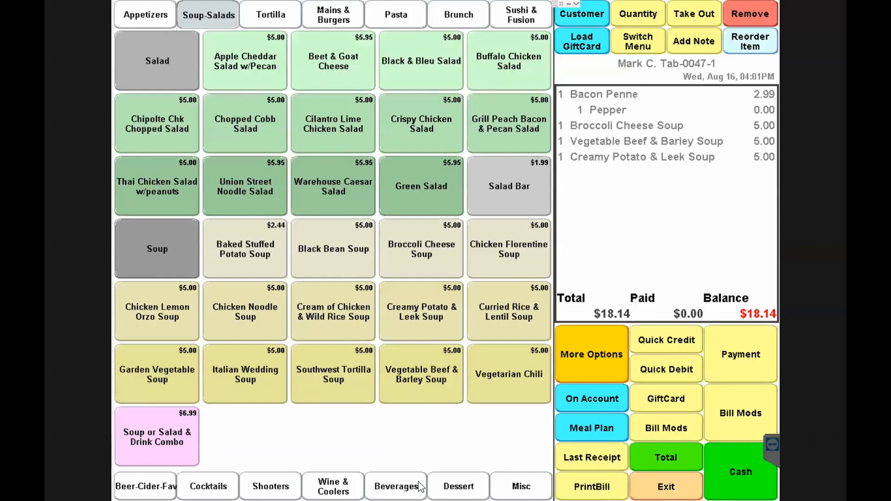
{"action": "left_click", "coordinate": [464, 486]}
{"action": "left_click", "coordinate": [356, 248]}
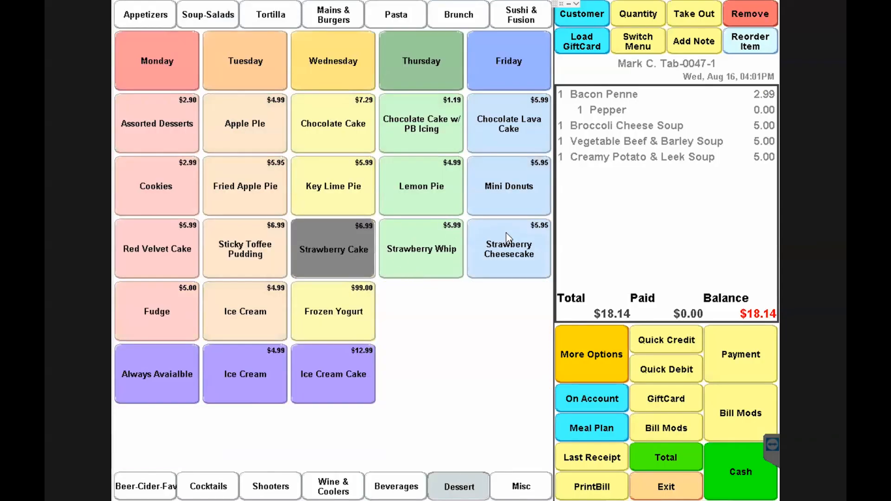
{"action": "left_click", "coordinate": [667, 485]}
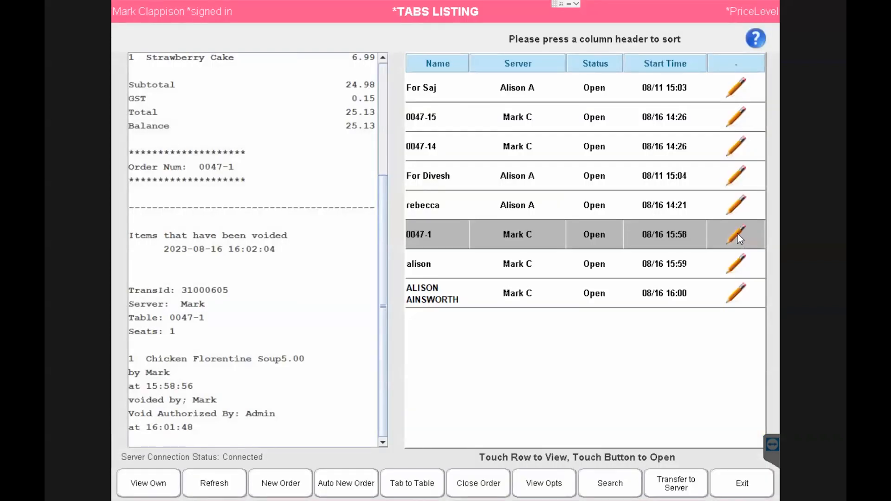
Reopen the 15:58 auto-numbered tab, print its bill and exit to the tabs listing
{"action": "left_click", "coordinate": [737, 233]}
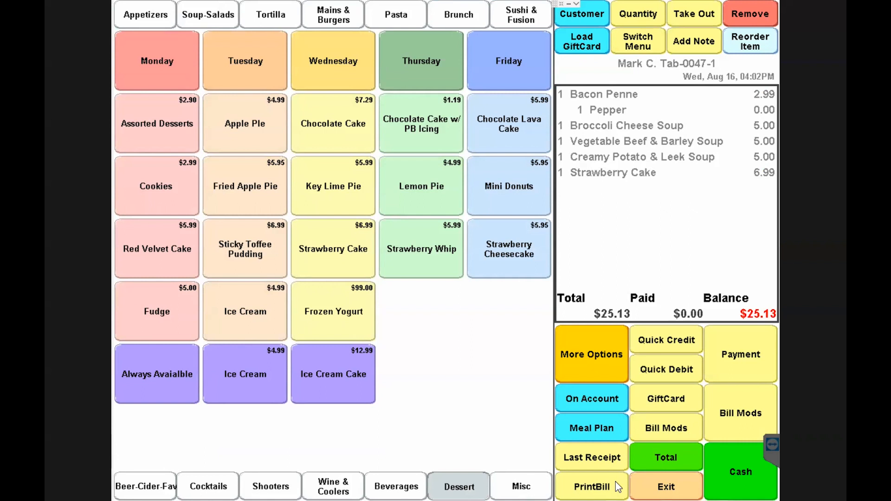
{"action": "left_click", "coordinate": [615, 482]}
{"action": "left_click", "coordinate": [664, 487]}
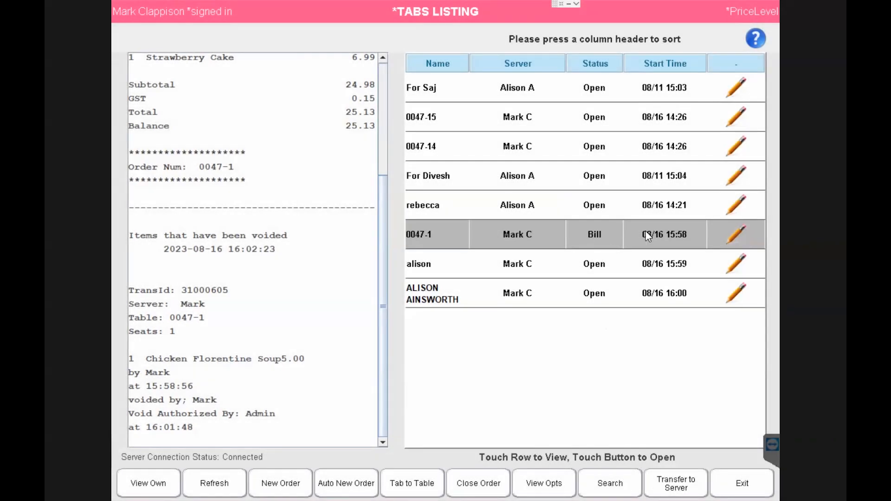
Reopen the 15:58 tab, pay it with 25.15 in cash, choose to modify the table, and exit without clearing it
{"action": "left_click", "coordinate": [735, 235]}
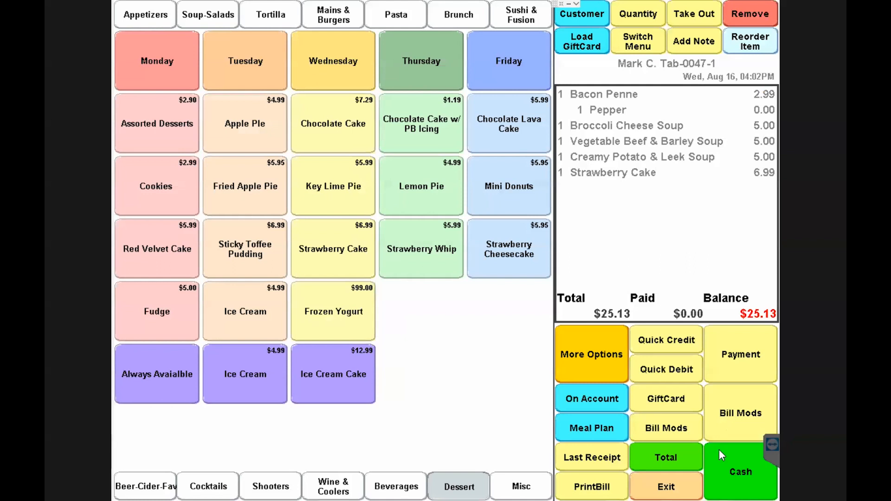
{"action": "left_click", "coordinate": [739, 476]}
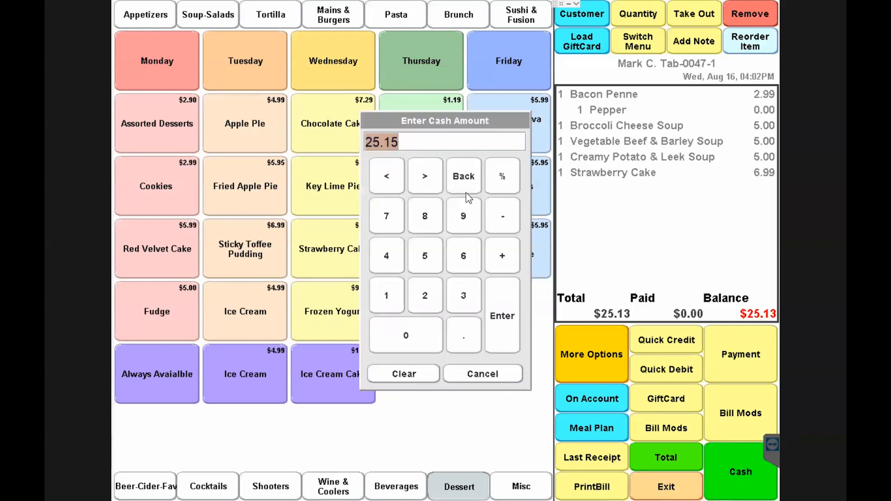
{"action": "left_click", "coordinate": [513, 325]}
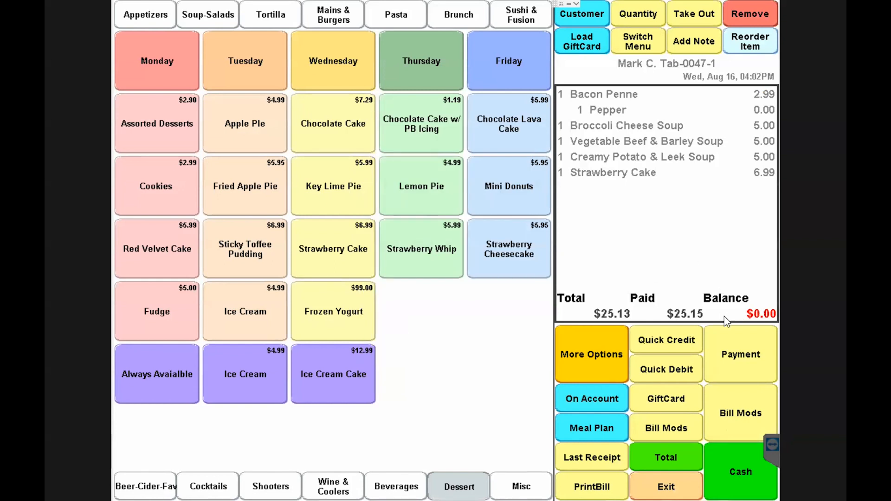
{"action": "left_click", "coordinate": [671, 481]}
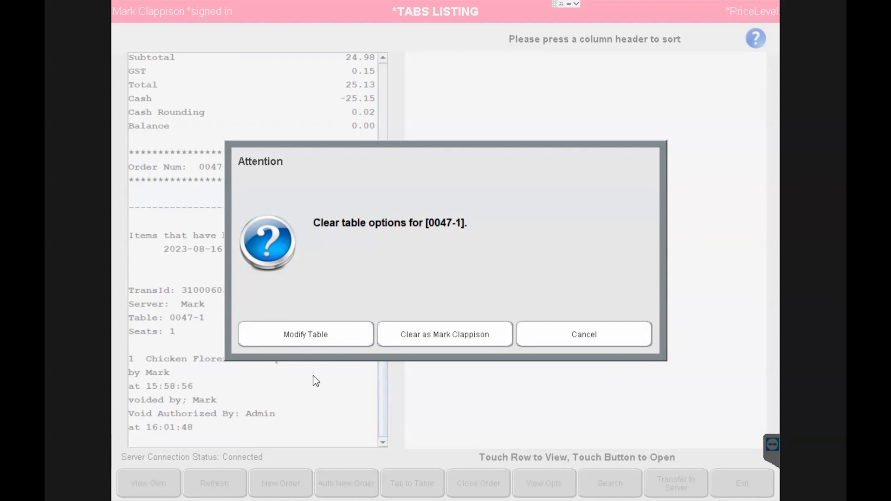
{"action": "left_click", "coordinate": [333, 337]}
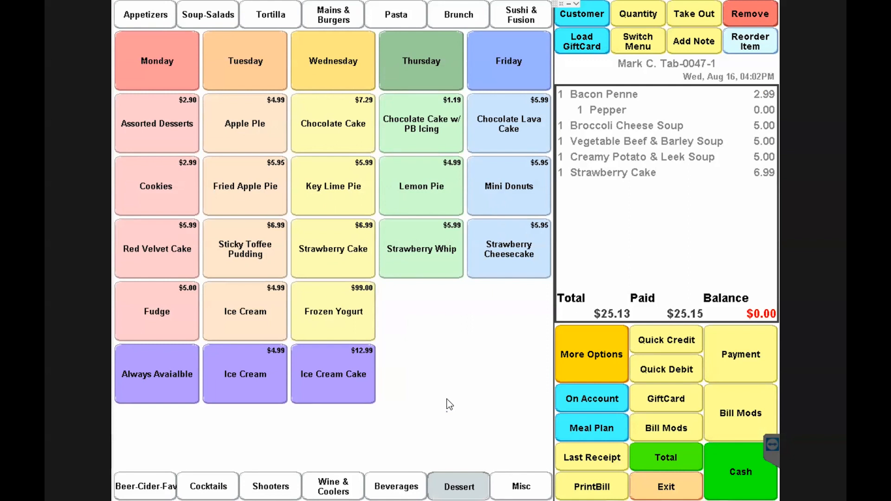
{"action": "left_click", "coordinate": [666, 485]}
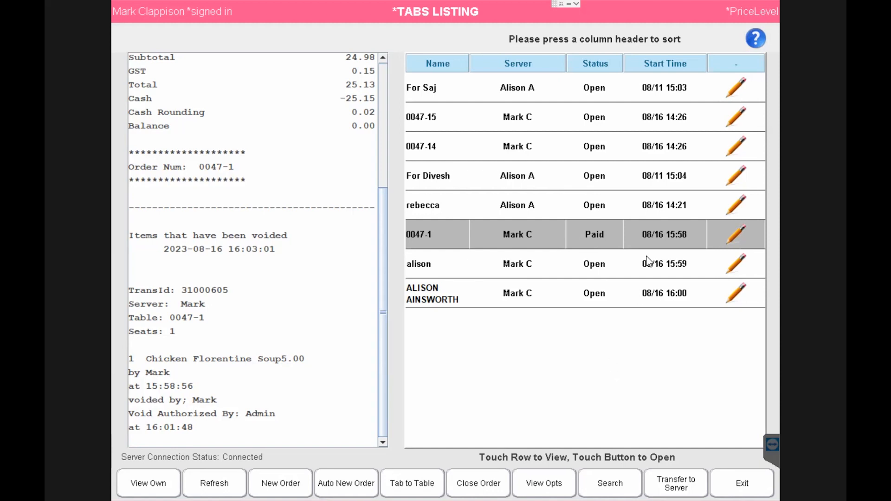
Close the order of the paid 15:58 tab and clear it as the signed-in server
{"action": "scroll", "coordinate": [378, 161], "scroll_direction": "up", "scroll_amount": 2}
{"action": "scroll", "coordinate": [376, 160], "scroll_direction": "up", "scroll_amount": 3}
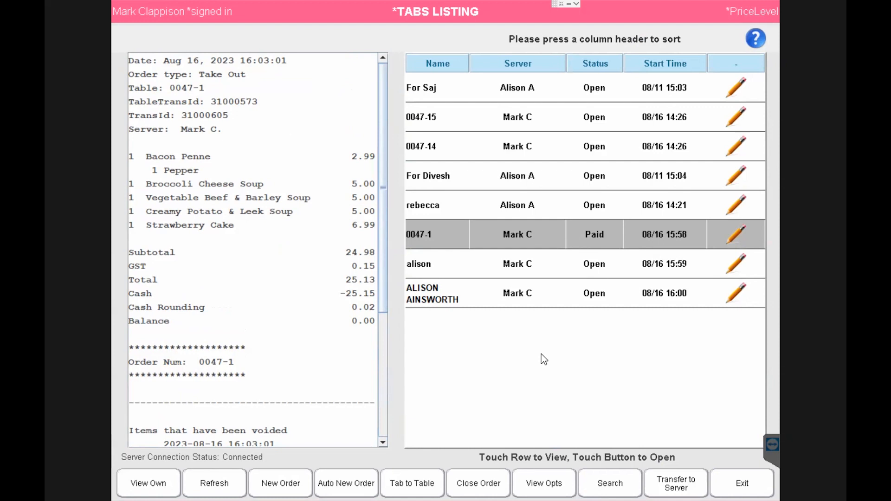
{"action": "left_click", "coordinate": [474, 487]}
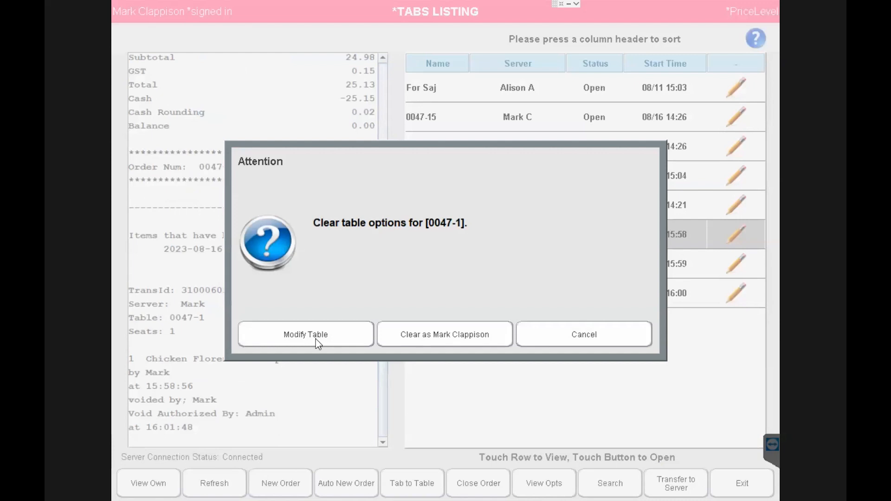
{"action": "left_click", "coordinate": [449, 335]}
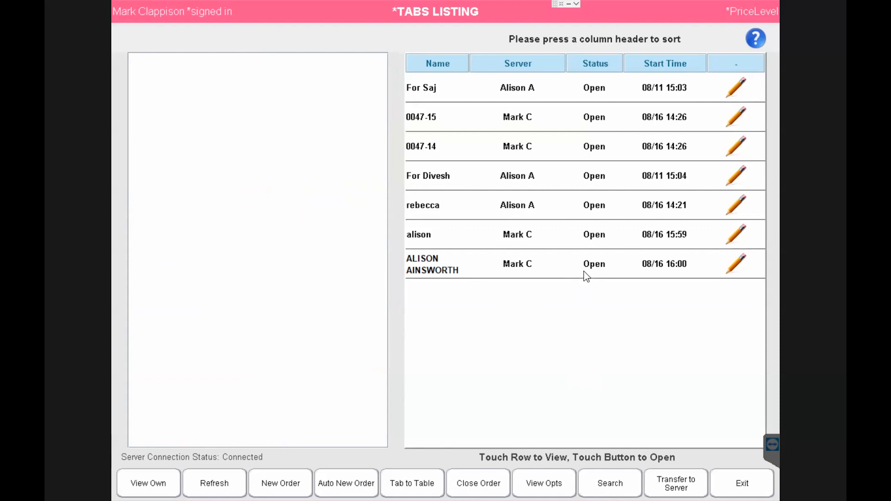
Open the 15:59 tab, total it and pay 5.00 in cash, closing and clearing it as the signed-in server
{"action": "left_click", "coordinate": [579, 234]}
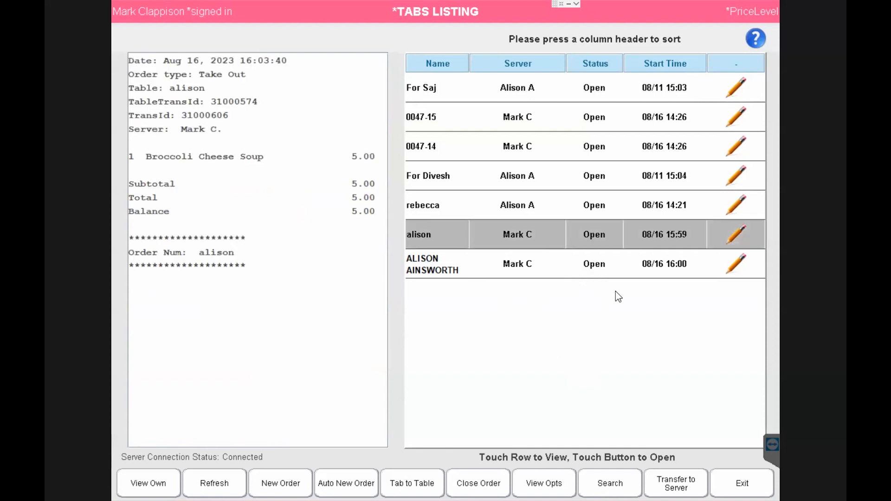
{"action": "left_click", "coordinate": [730, 236]}
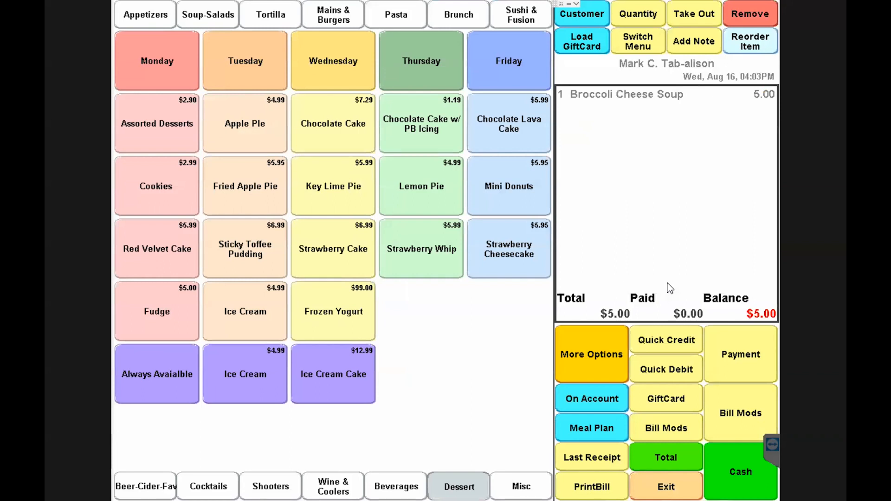
{"action": "left_click", "coordinate": [671, 461]}
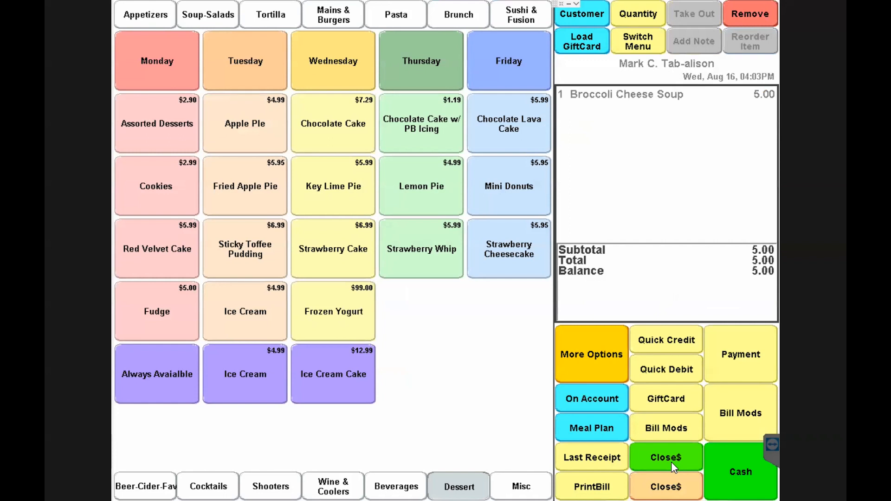
{"action": "left_click", "coordinate": [741, 473]}
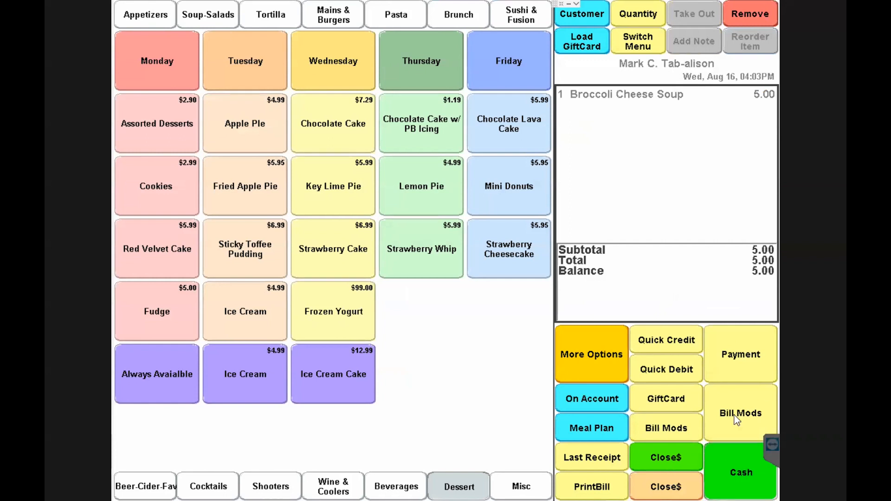
{"action": "left_click", "coordinate": [506, 302]}
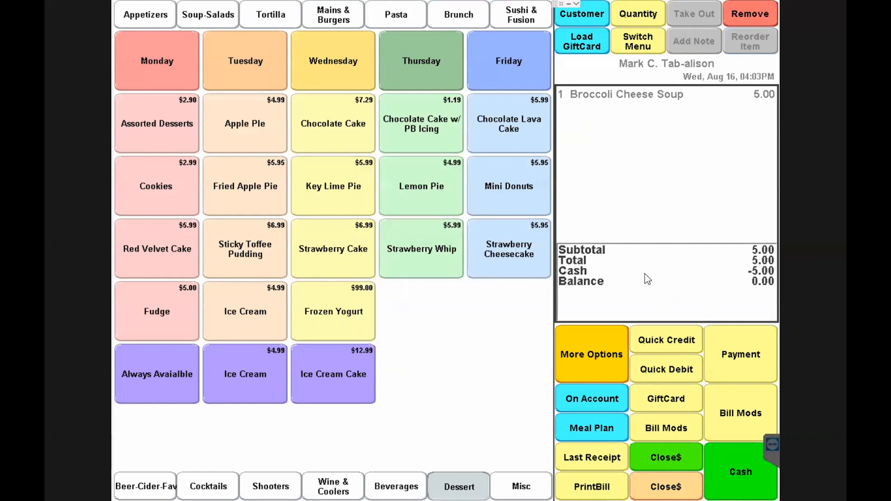
{"action": "left_click", "coordinate": [674, 460]}
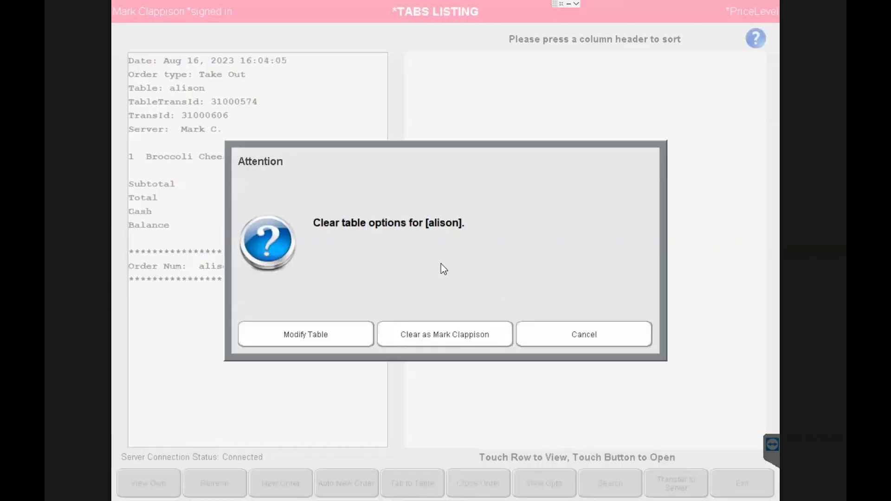
{"action": "left_click", "coordinate": [447, 341]}
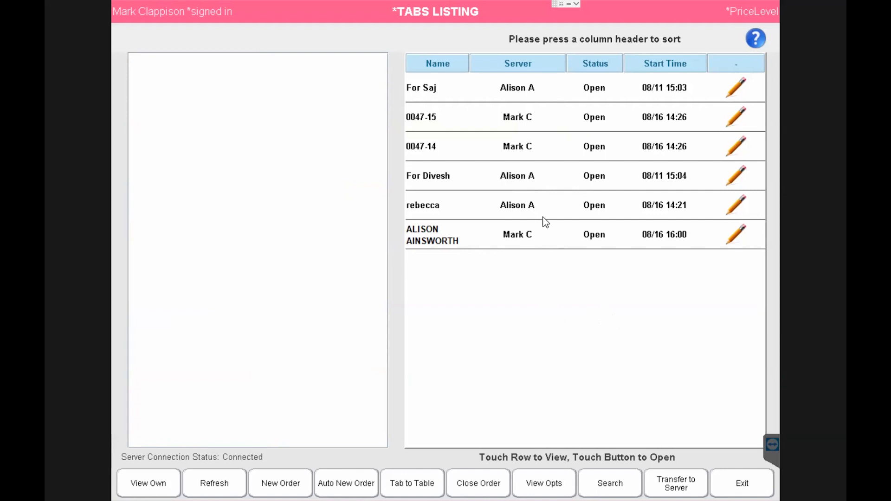
Open the other server's 14:21 tab, pay 6.75 in cash, and close and clear it as the signed-in server
{"action": "left_click", "coordinate": [519, 212]}
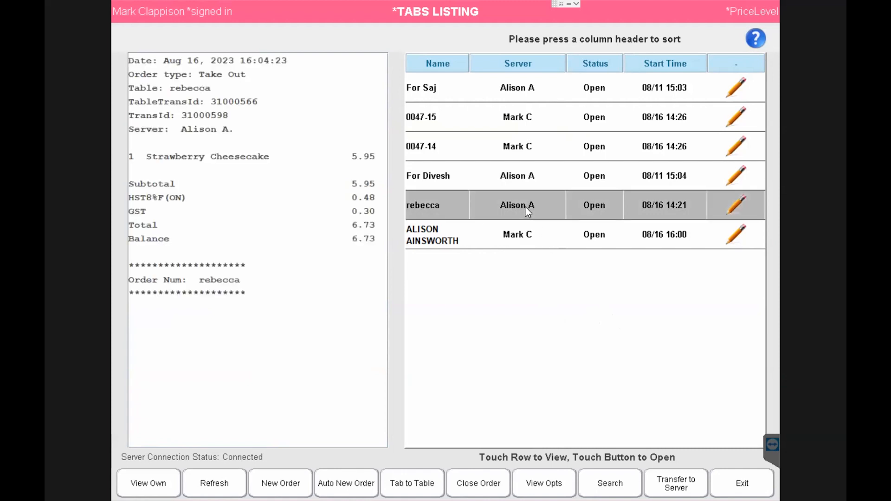
{"action": "left_click", "coordinate": [735, 205]}
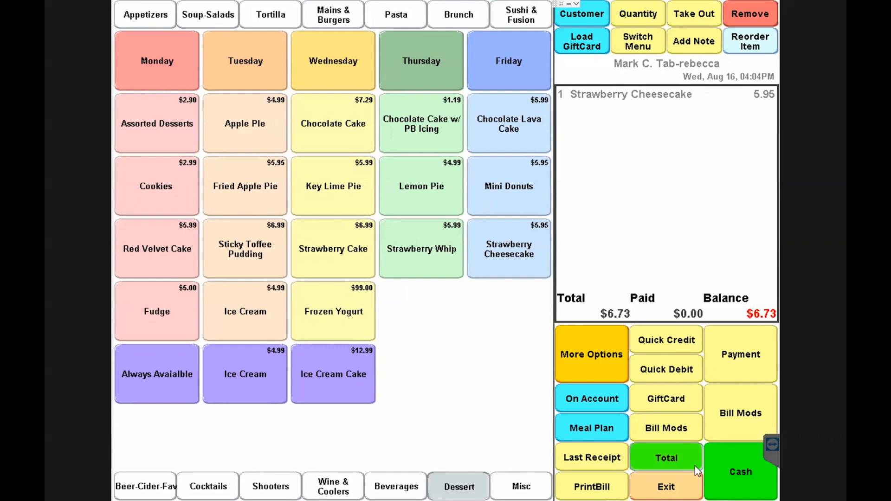
{"action": "left_click", "coordinate": [736, 473]}
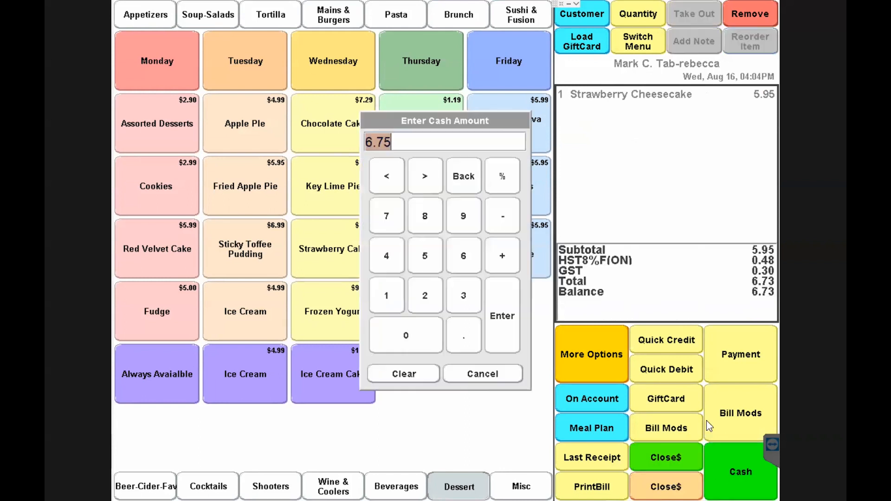
{"action": "left_click", "coordinate": [505, 316]}
{"action": "left_click", "coordinate": [684, 484]}
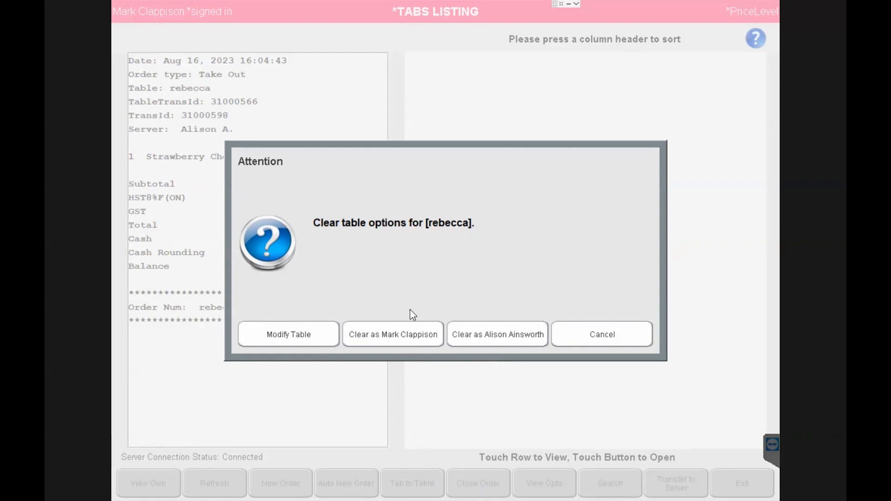
{"action": "left_click", "coordinate": [402, 333]}
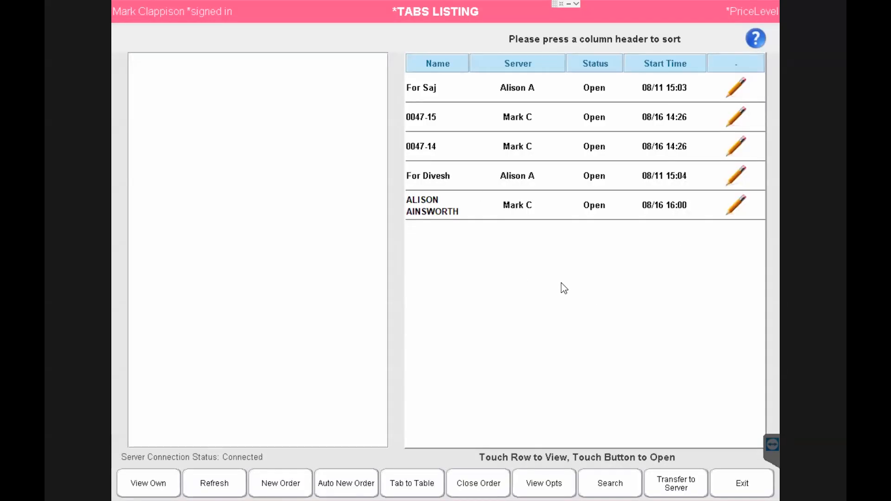
Start closing the order of the 16:00 card-named tab, but decline paying the remaining balance as cash
{"action": "left_click", "coordinate": [485, 211]}
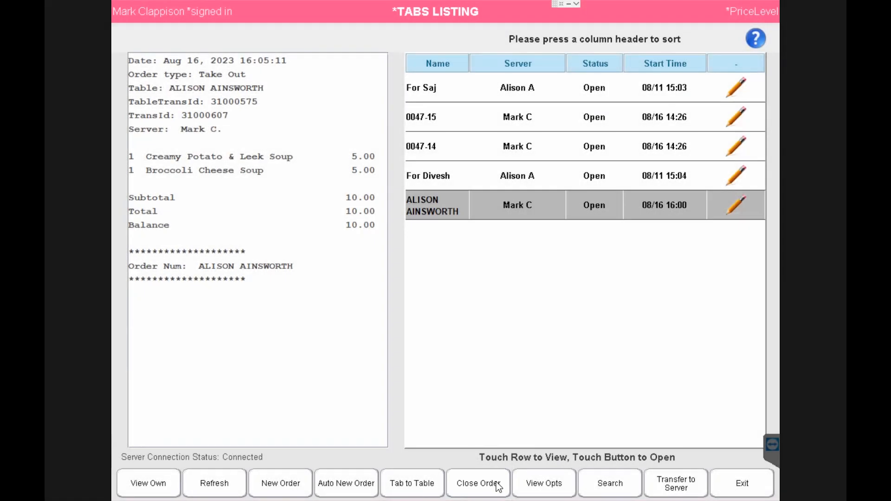
{"action": "left_click", "coordinate": [498, 486]}
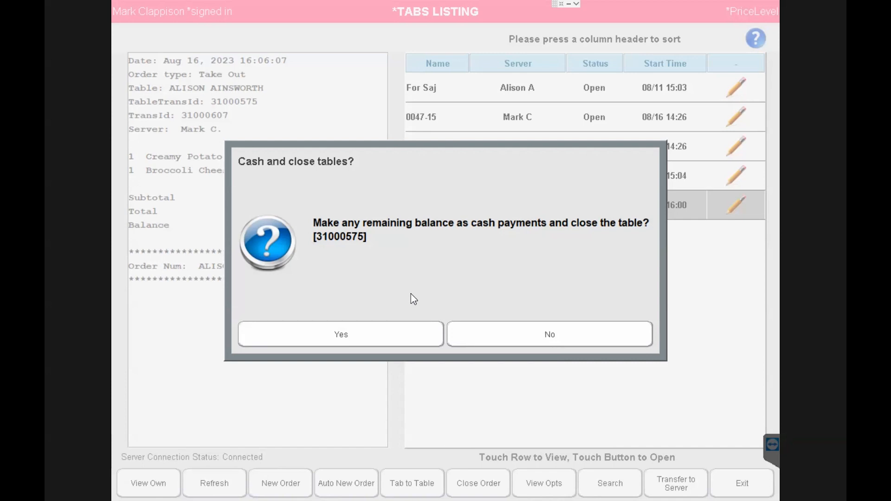
{"action": "left_click", "coordinate": [549, 340]}
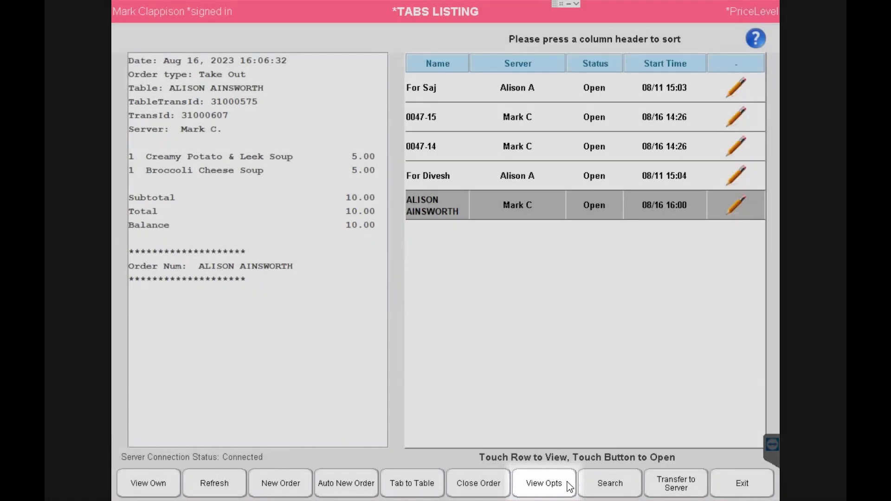
Rename the 16:00 card-named tab with a different customer's first name
{"action": "left_click", "coordinate": [572, 485]}
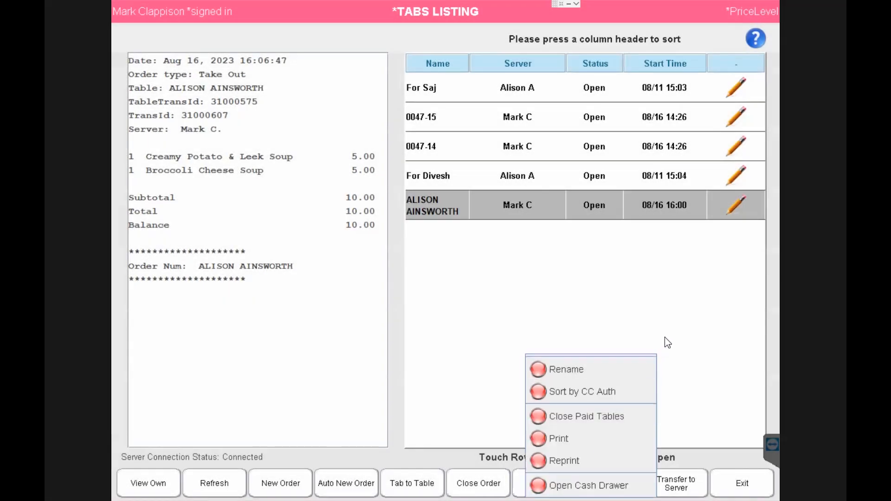
{"action": "left_click", "coordinate": [631, 375]}
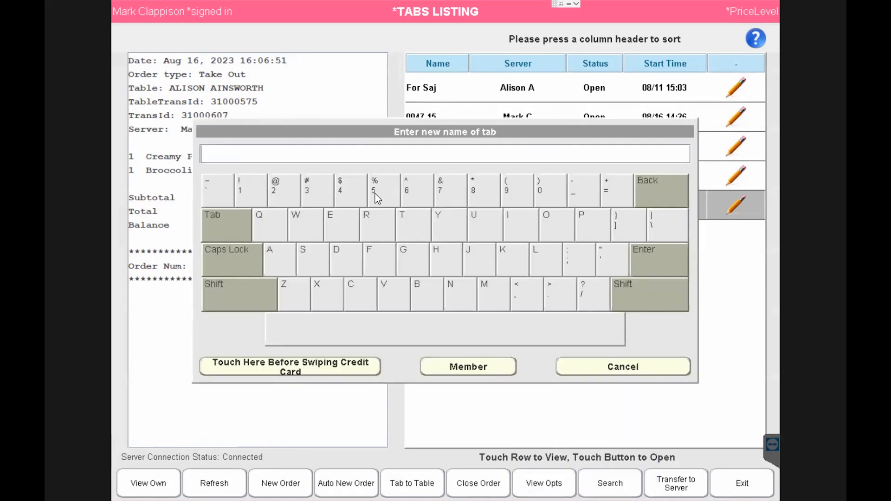
{"action": "left_click", "coordinate": [444, 253]}
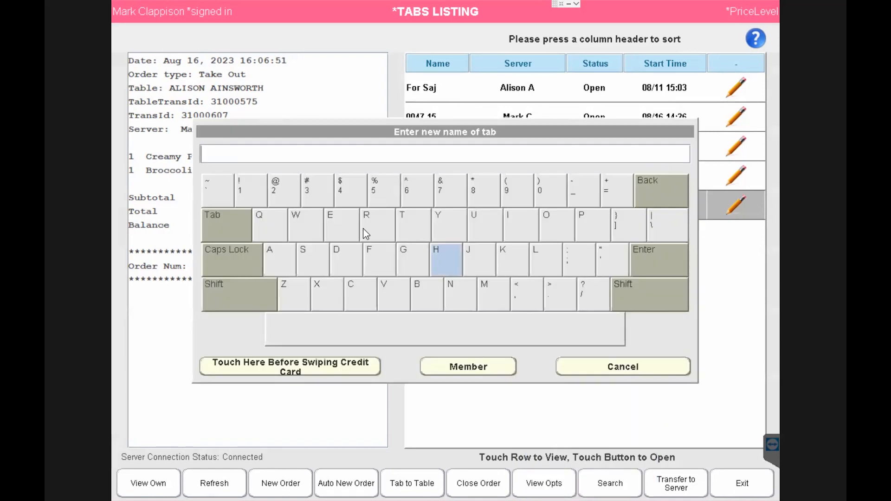
{"action": "left_click", "coordinate": [351, 222]}
{"action": "left_click", "coordinate": [458, 294]}
{"action": "left_click", "coordinate": [375, 228]}
{"action": "left_click", "coordinate": [446, 224]}
{"action": "left_click", "coordinate": [666, 264]}
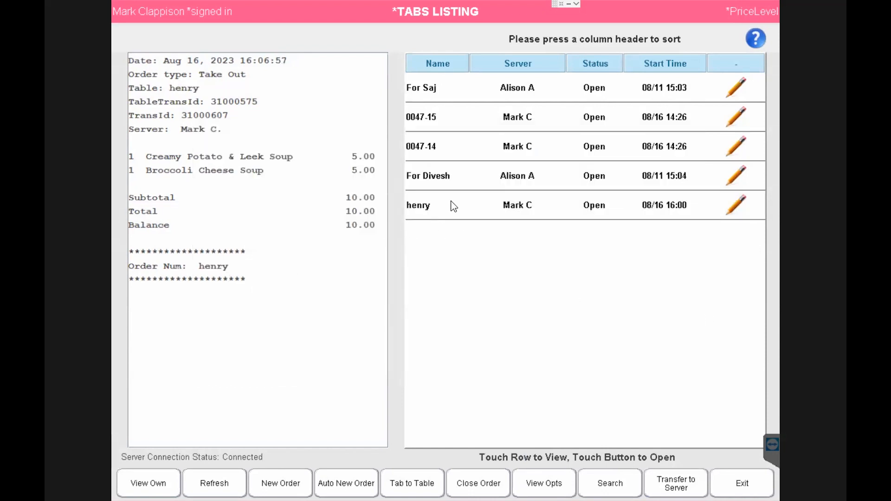
With the renamed 16:00 tab selected, open the cash drawer by entering the manager override ID, and dismiss the view options
{"action": "left_click", "coordinate": [468, 211]}
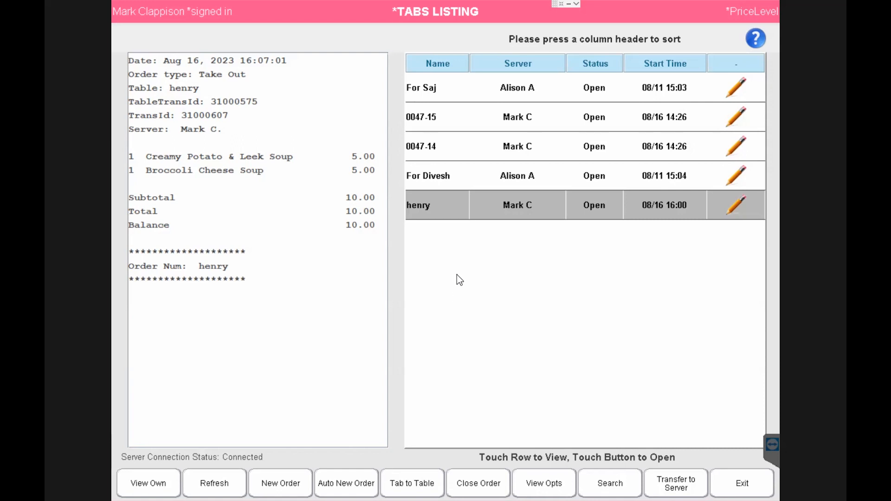
{"action": "left_click", "coordinate": [559, 483]}
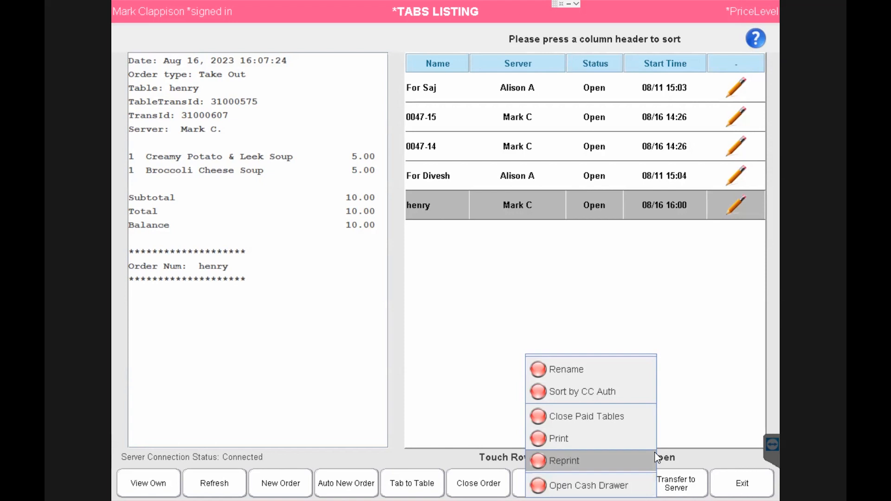
{"action": "left_click", "coordinate": [642, 481]}
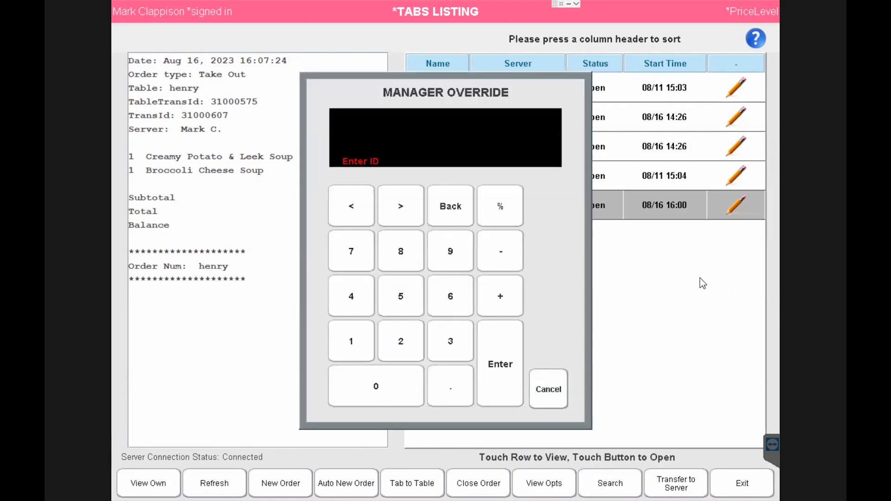
{"action": "type", "text": "***"}
{"action": "key", "text": "Return"}
{"action": "left_click", "coordinate": [560, 482]}
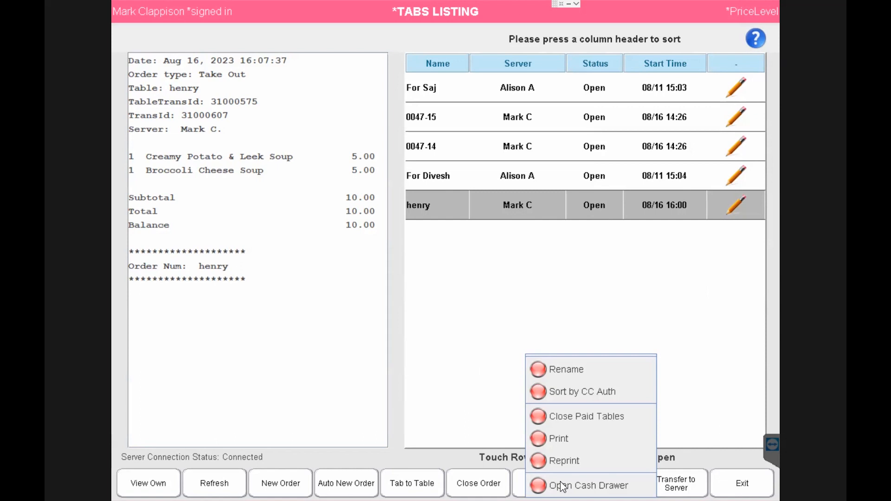
{"action": "left_click", "coordinate": [719, 380]}
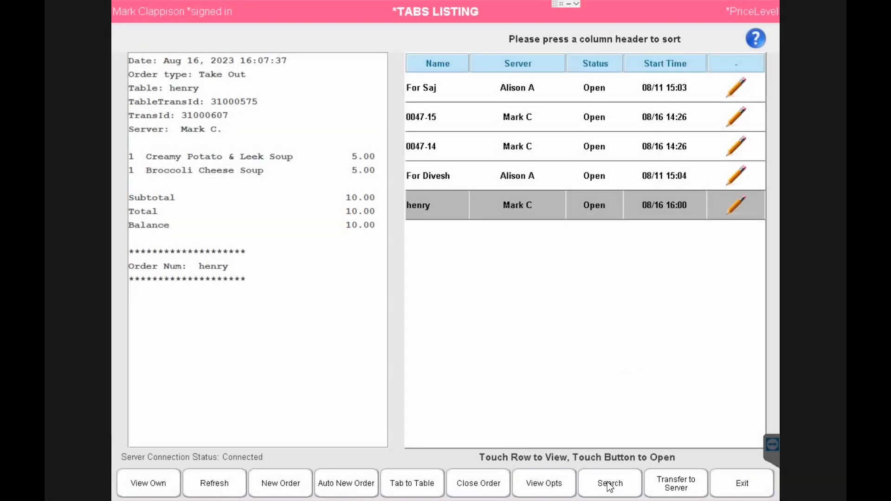
Search the tabs by Name using the first three letters of the 16:00 tab's customer name, and restore the full listing
{"action": "left_click", "coordinate": [610, 483]}
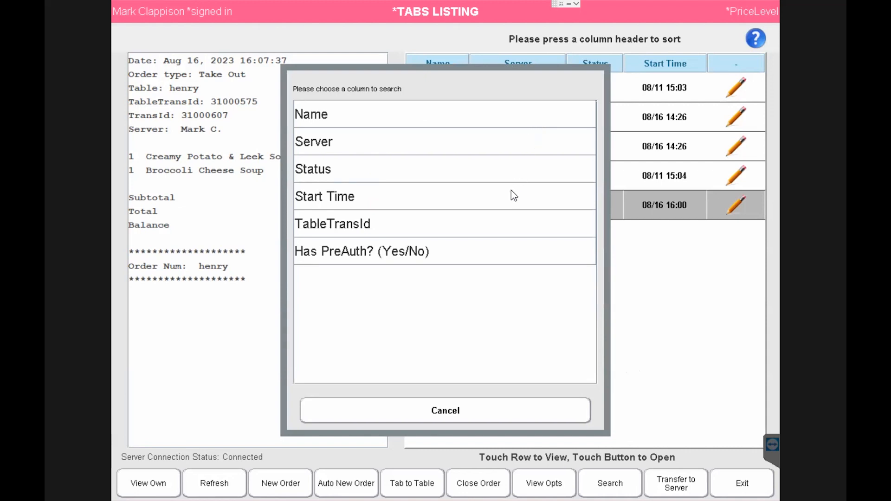
{"action": "left_click", "coordinate": [453, 118]}
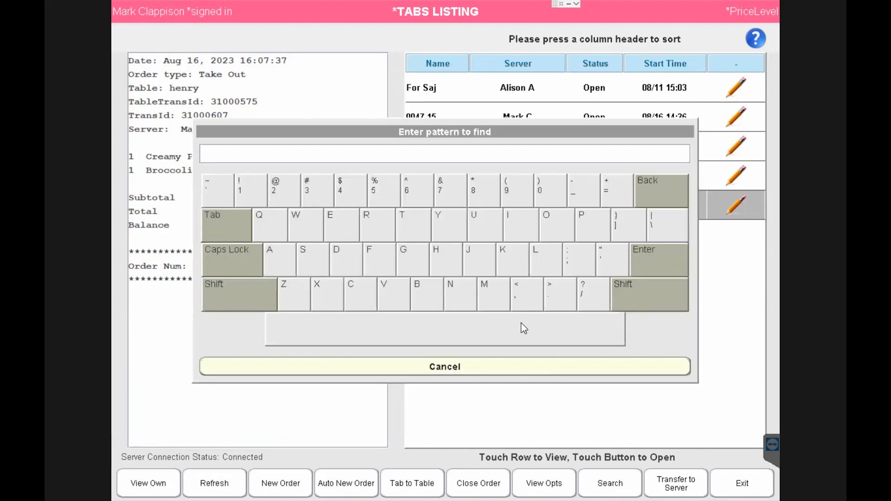
{"action": "type", "text": "hen"}
{"action": "left_click", "coordinate": [647, 264]}
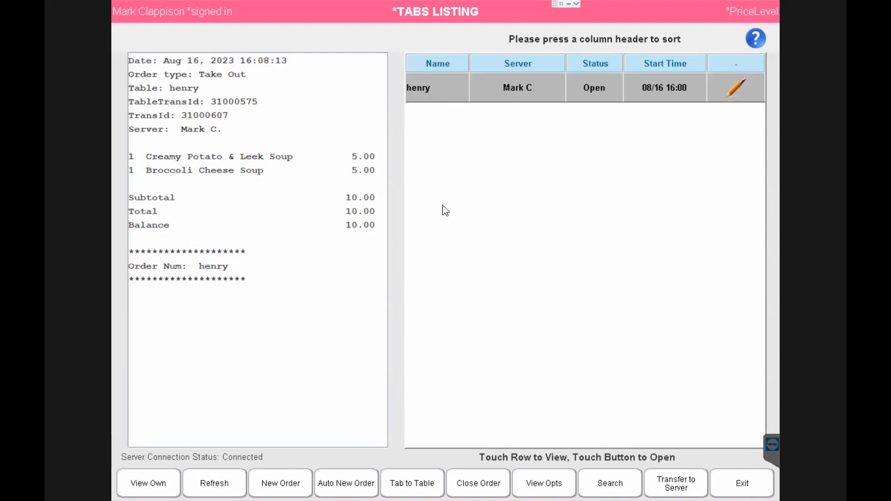
{"action": "left_click", "coordinate": [162, 485]}
{"action": "left_click", "coordinate": [163, 485]}
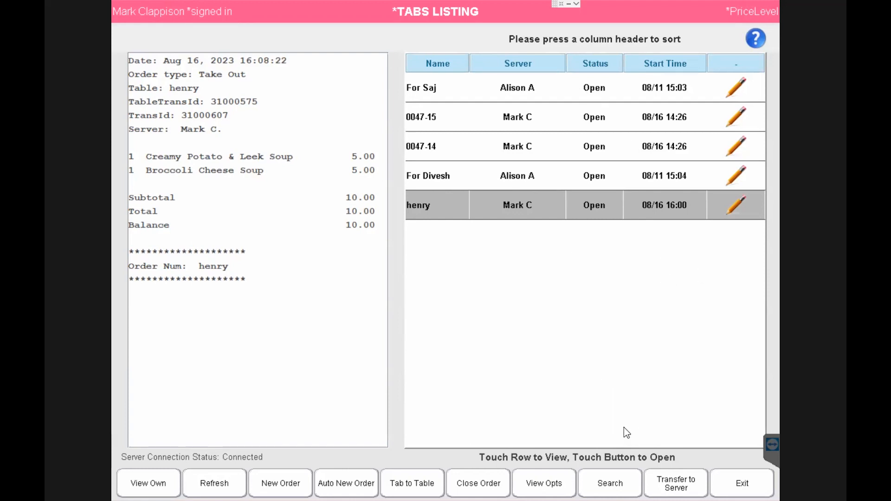
Search the tabs by Name for "00", preview the 0047-15 and 0047-14 orders, and restore the full listing
{"action": "left_click", "coordinate": [624, 482]}
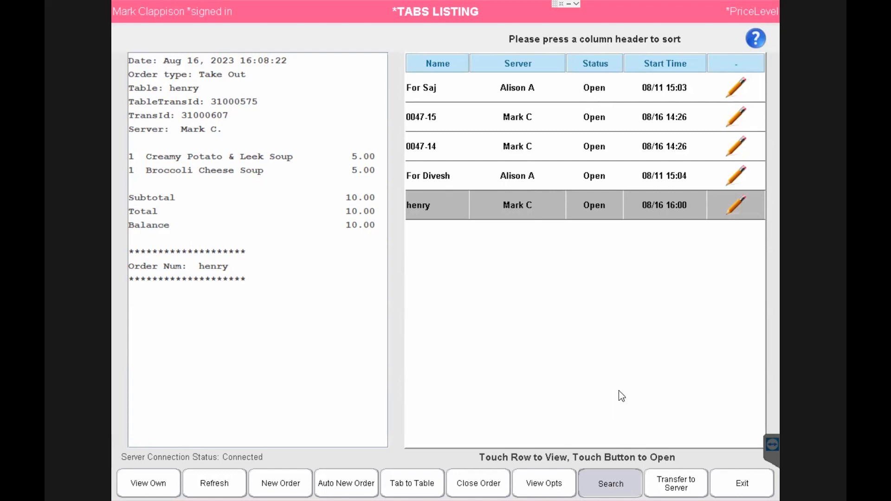
{"action": "left_click", "coordinate": [369, 112]}
{"action": "type", "text": "00"}
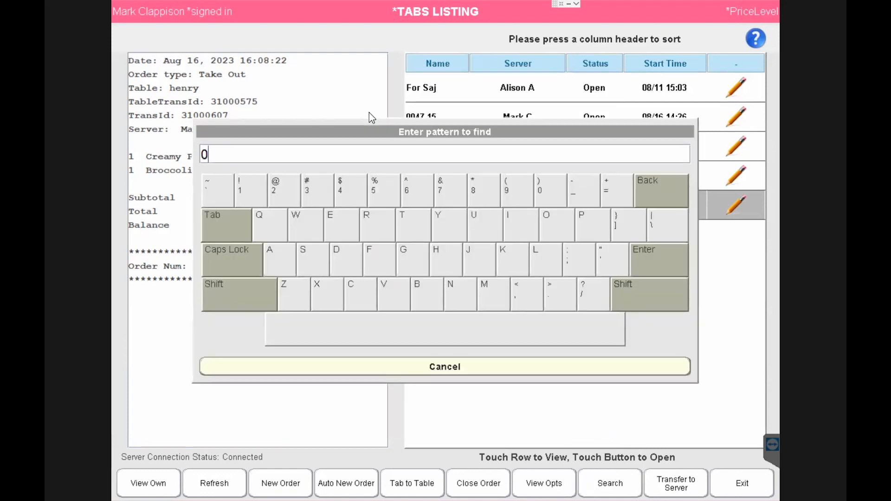
{"action": "left_click", "coordinate": [646, 261]}
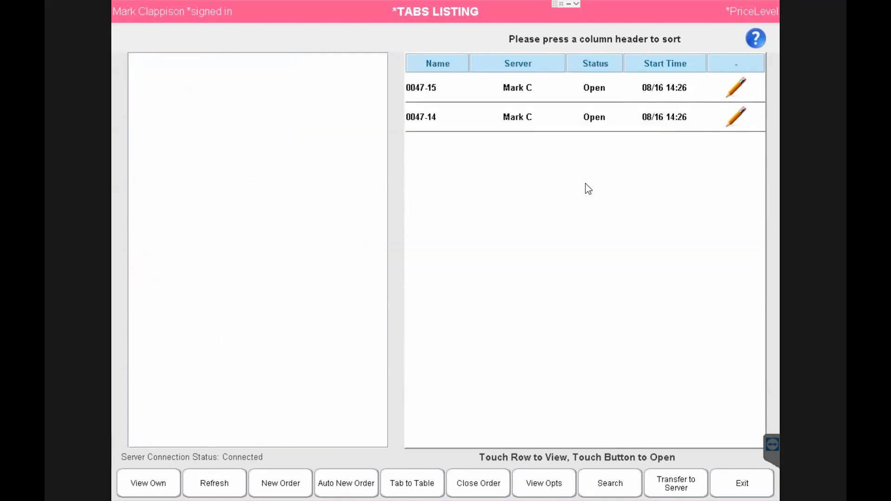
{"action": "left_click", "coordinate": [446, 91]}
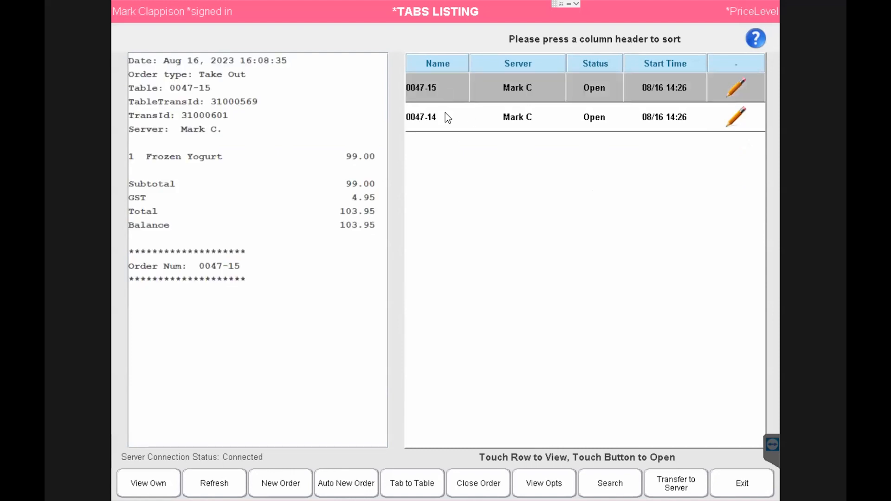
{"action": "left_click", "coordinate": [446, 116]}
{"action": "left_click", "coordinate": [160, 483]}
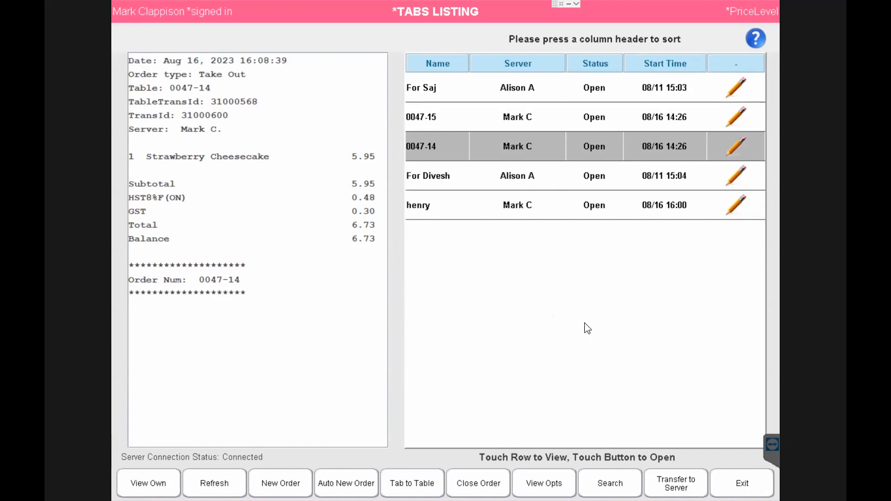
Start a transfer to another server with the manager override ID, and mark the 16:00 customer-named tab and 0047-15 for transfer
{"action": "left_click", "coordinate": [553, 206]}
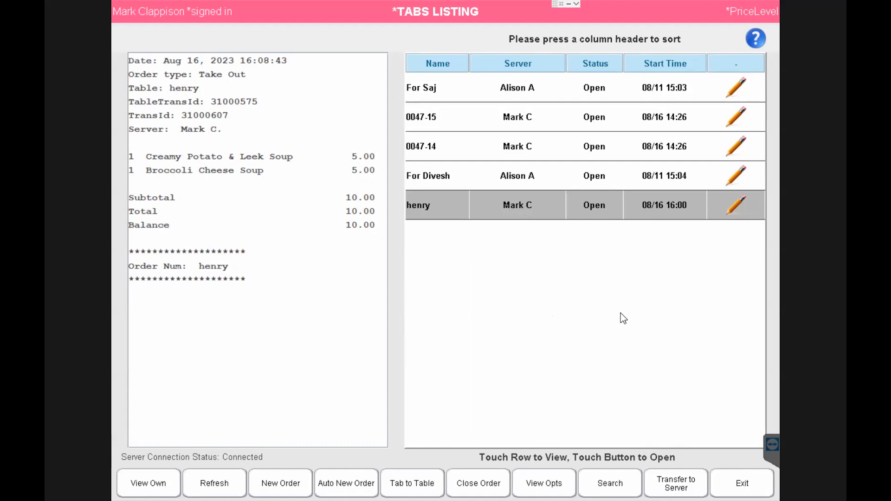
{"action": "left_click", "coordinate": [685, 486]}
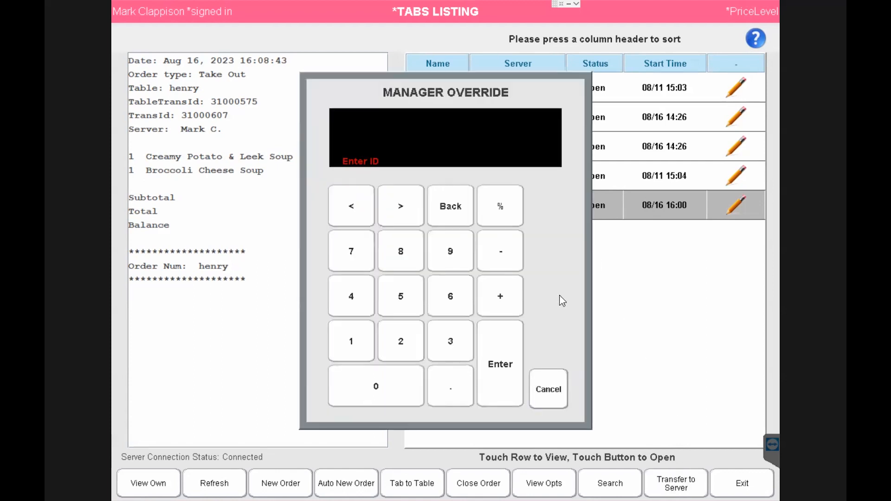
{"action": "type", "text": "***"}
{"action": "key", "text": "Return"}
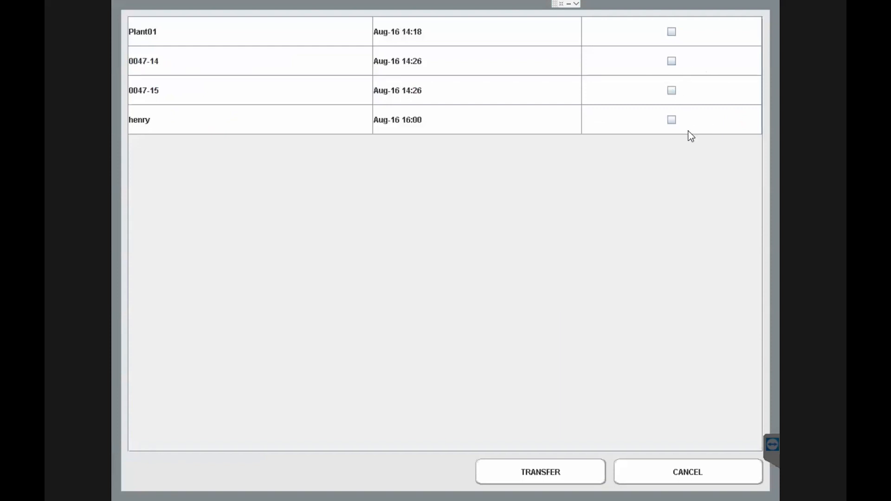
{"action": "left_click", "coordinate": [674, 123]}
{"action": "left_click", "coordinate": [672, 91]}
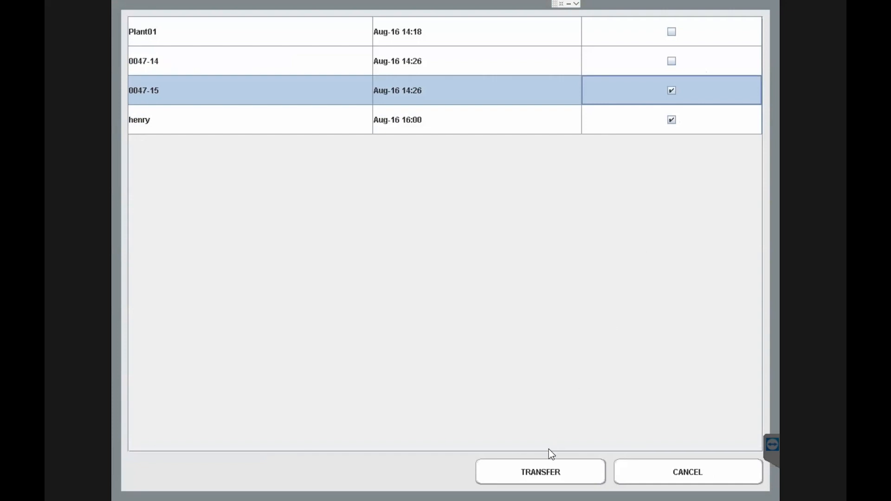
{"action": "left_click", "coordinate": [547, 474]}
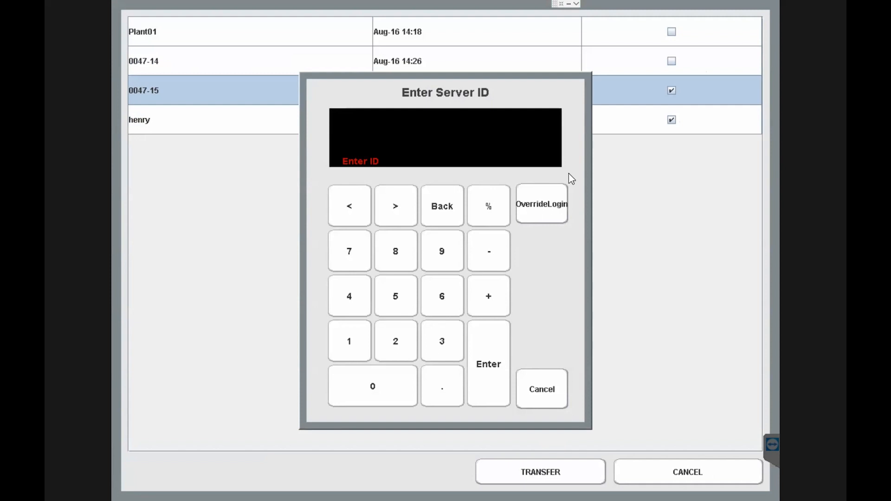
{"action": "left_click", "coordinate": [548, 205]}
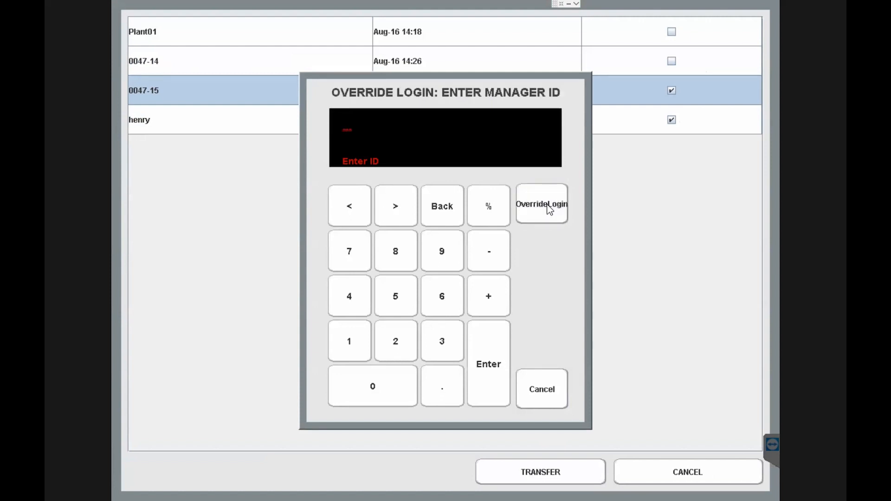
{"action": "left_click", "coordinate": [549, 205]}
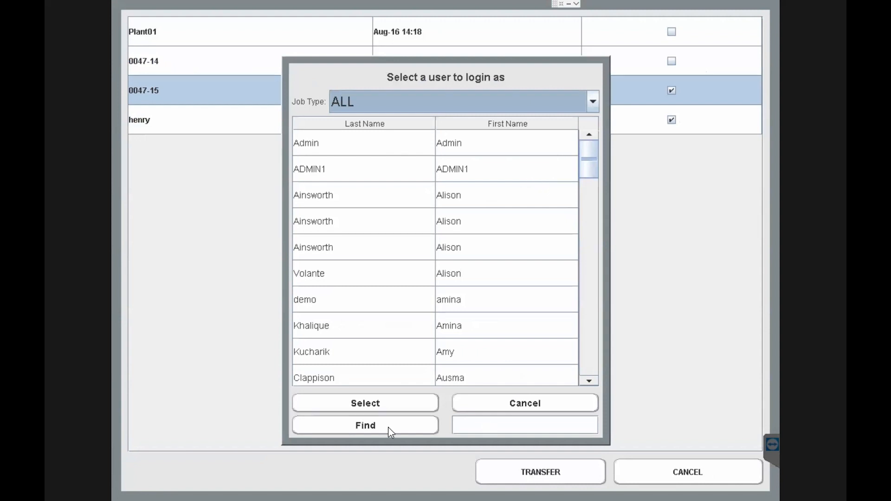
{"action": "left_click", "coordinate": [529, 403]}
{"action": "left_click", "coordinate": [474, 336]}
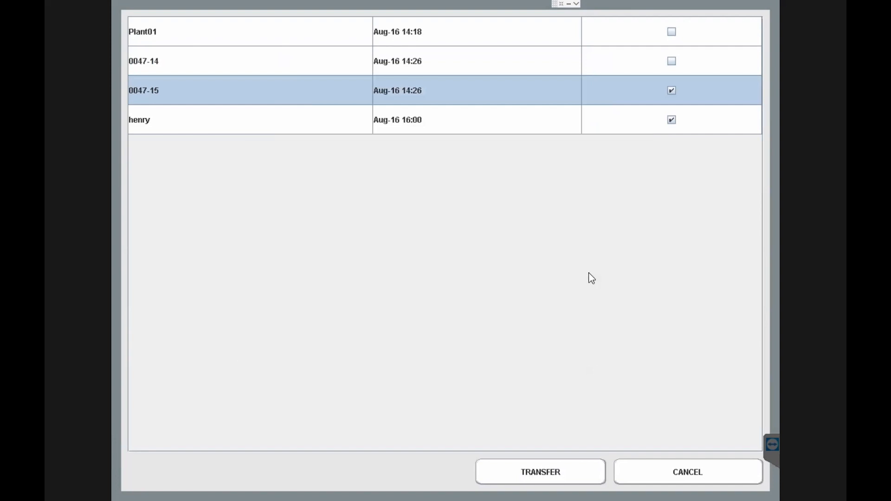
Transfer the two marked tabs by entering the receiving server's ID
{"action": "left_click", "coordinate": [564, 484]}
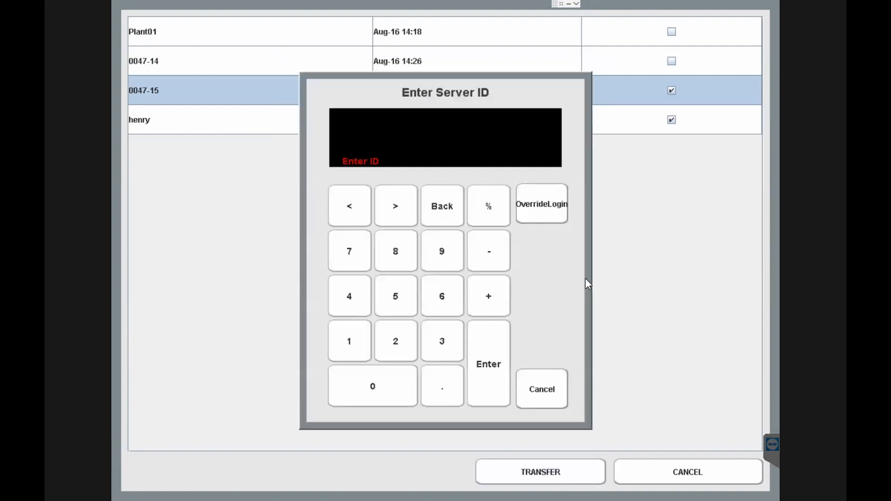
{"action": "type", "text": "****"}
{"action": "key", "text": "Return"}
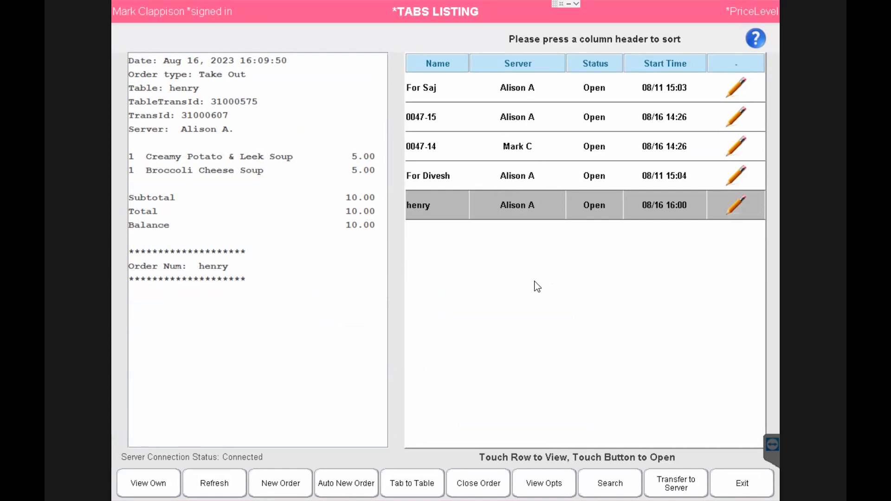
Create a new order tab named with the customer's first name
{"action": "left_click", "coordinate": [284, 485]}
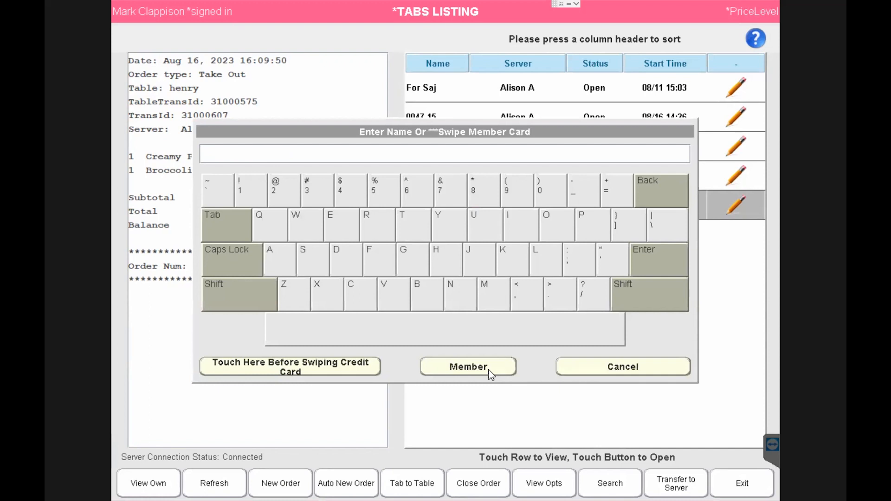
{"action": "type", "text": "Gladys"}
{"action": "left_click", "coordinate": [674, 265]}
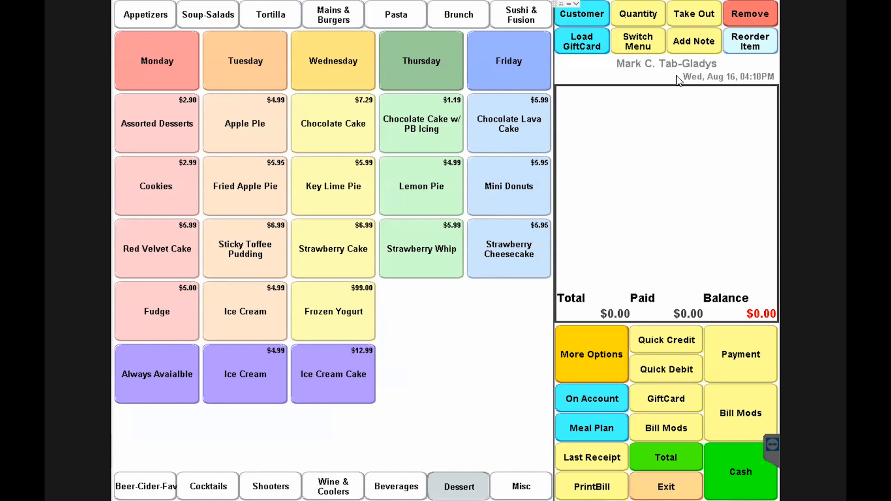
Find the customer's record by first name, attach it to the new tab, and view the account details
{"action": "left_click", "coordinate": [578, 15]}
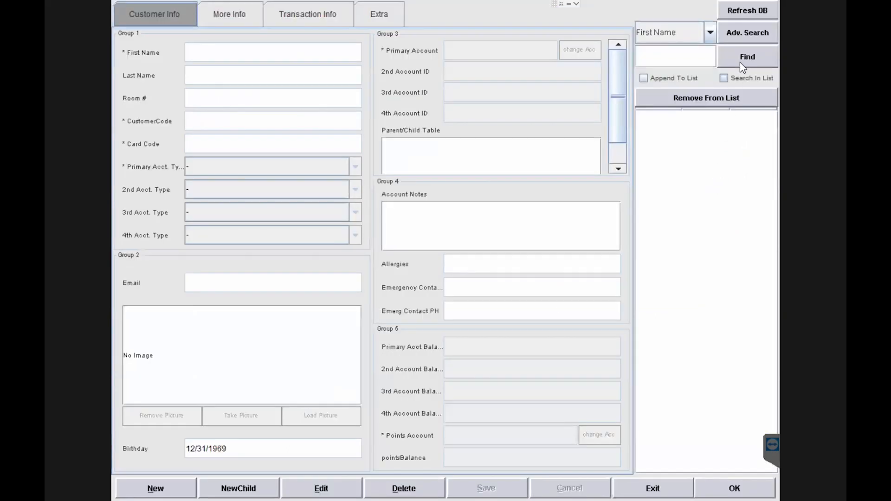
{"action": "left_click", "coordinate": [694, 52]}
{"action": "type", "text": "gladys"}
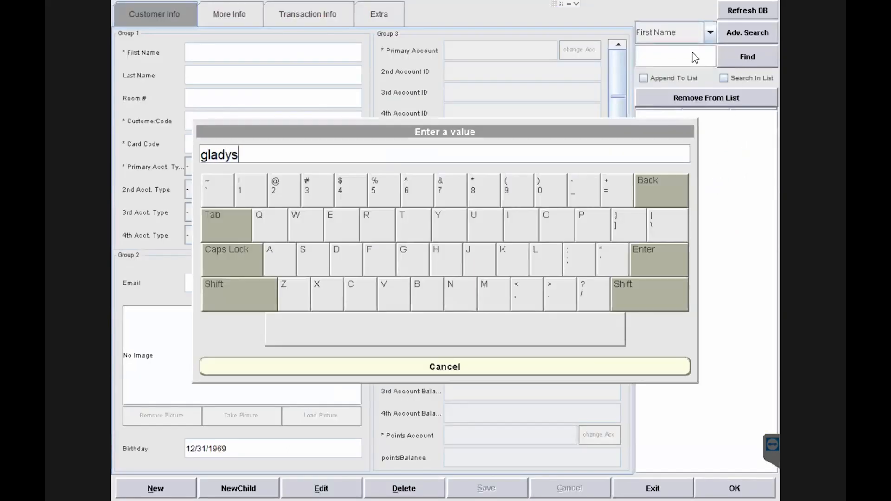
{"action": "left_click", "coordinate": [649, 259]}
{"action": "left_click", "coordinate": [735, 488]}
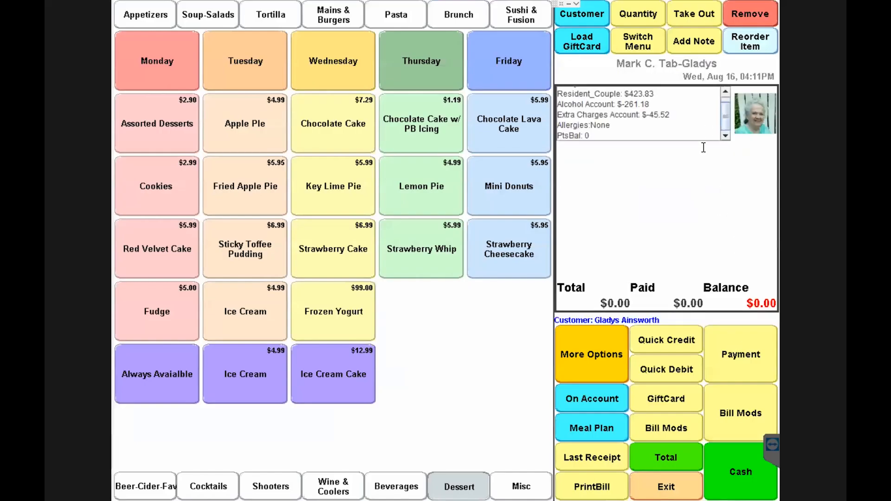
{"action": "scroll", "coordinate": [722, 126], "scroll_direction": "up", "scroll_amount": 1}
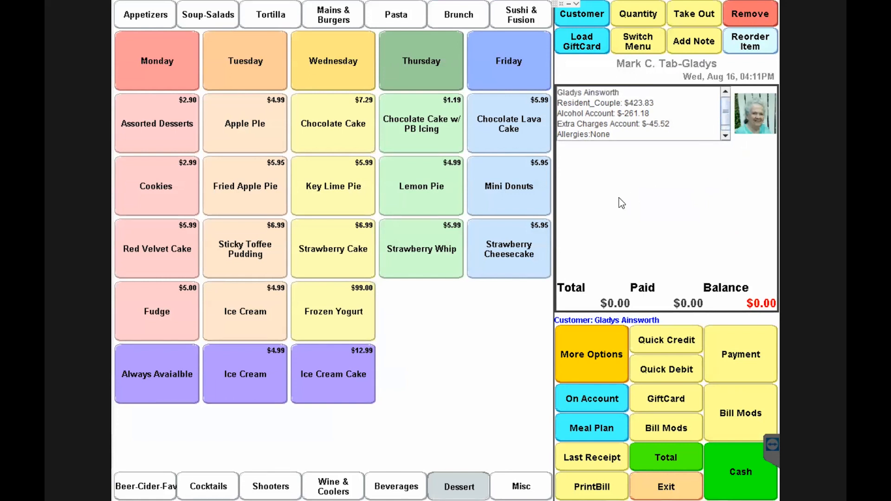
Add Key Lime Pie, Fried Apple Pie without extras and Bacon Penne to the order, and exit to the tabs listing
{"action": "left_click", "coordinate": [293, 211]}
{"action": "left_click", "coordinate": [269, 200]}
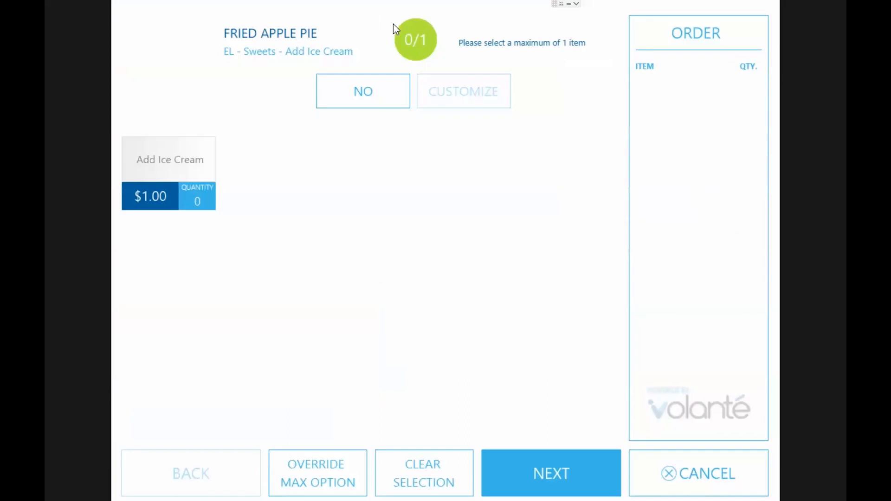
{"action": "left_click", "coordinate": [567, 468]}
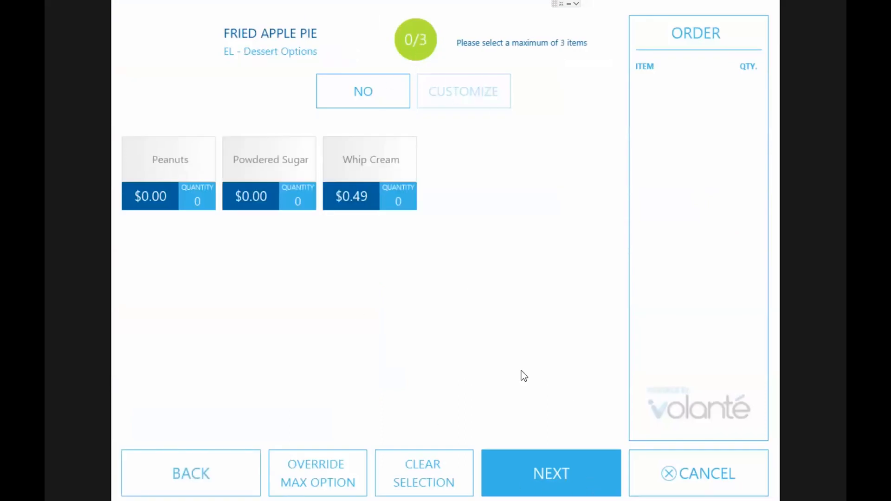
{"action": "left_click", "coordinate": [557, 482]}
{"action": "left_click", "coordinate": [396, 14]}
{"action": "left_click", "coordinate": [197, 116]}
{"action": "left_click", "coordinate": [530, 475]}
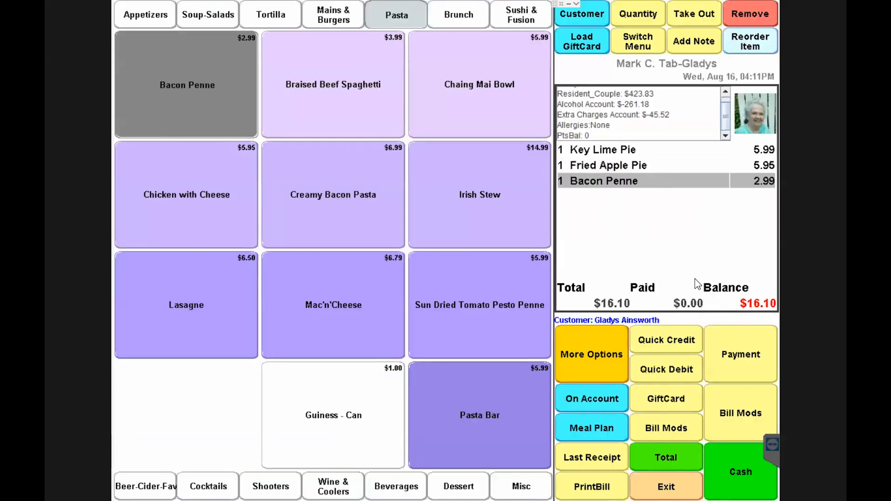
{"action": "left_click", "coordinate": [661, 486]}
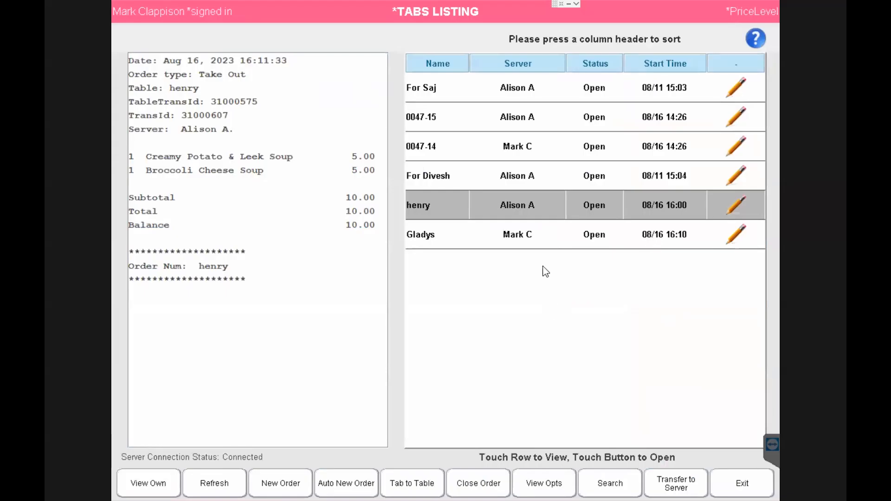
Preview and reopen the 16:10 tab, and charge its full balance On Account to the customer's Resident_Couple account
{"action": "left_click", "coordinate": [446, 245]}
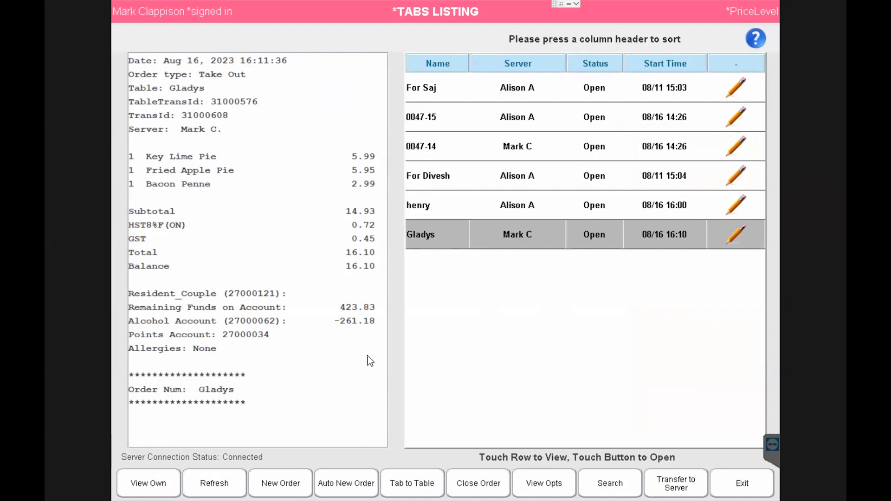
{"action": "left_click", "coordinate": [737, 234]}
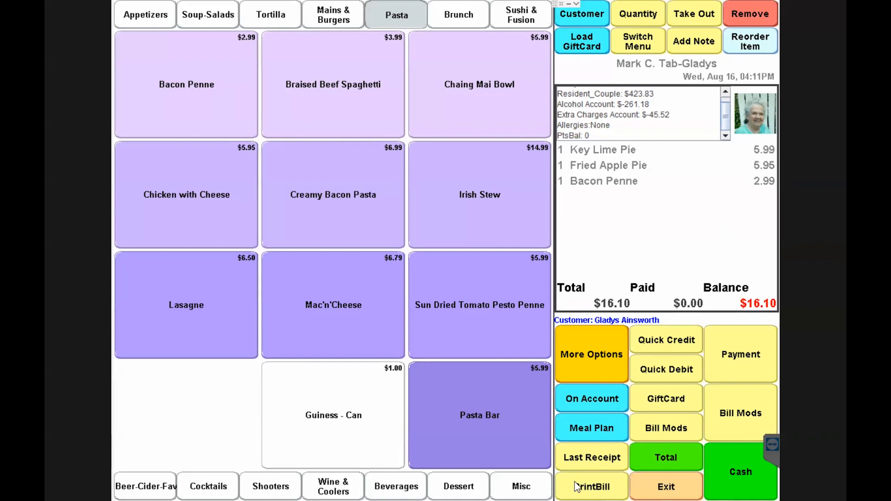
{"action": "left_click", "coordinate": [592, 400]}
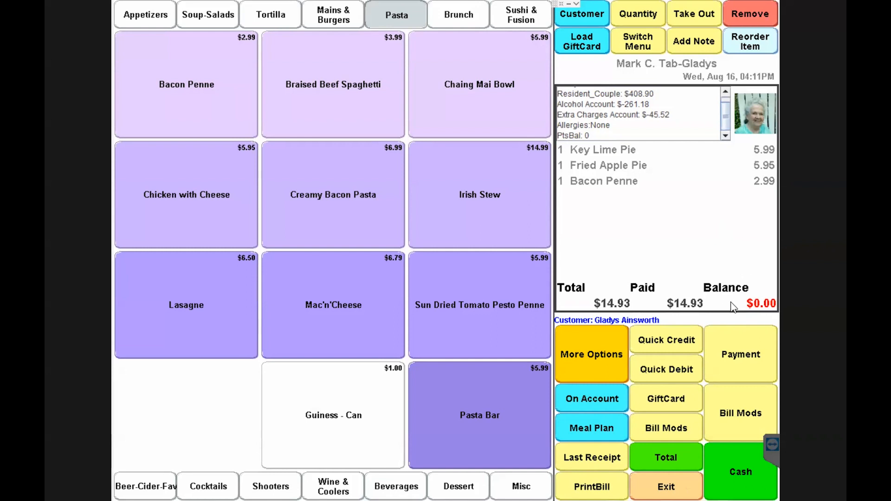
Review the on-account payment in the payment window, exit it, and reopen the paid tab with Modify Table instead of clearing it
{"action": "left_click", "coordinate": [740, 371]}
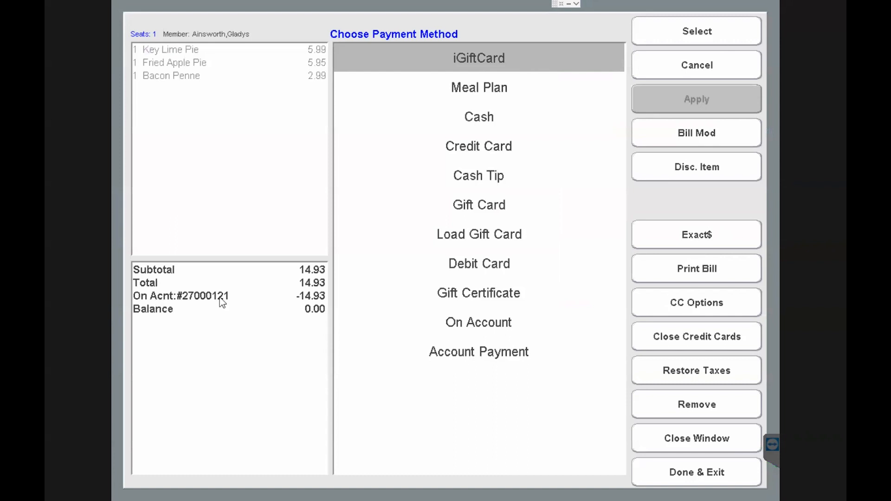
{"action": "left_click", "coordinate": [678, 474]}
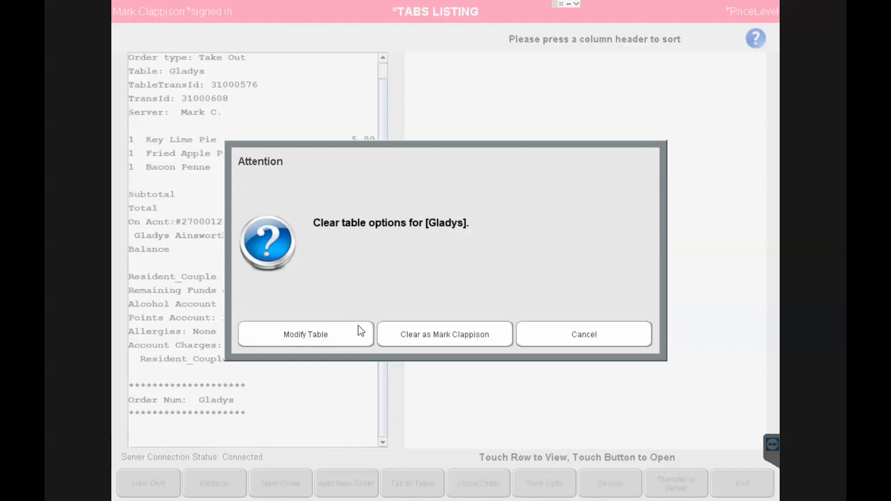
{"action": "left_click", "coordinate": [347, 334]}
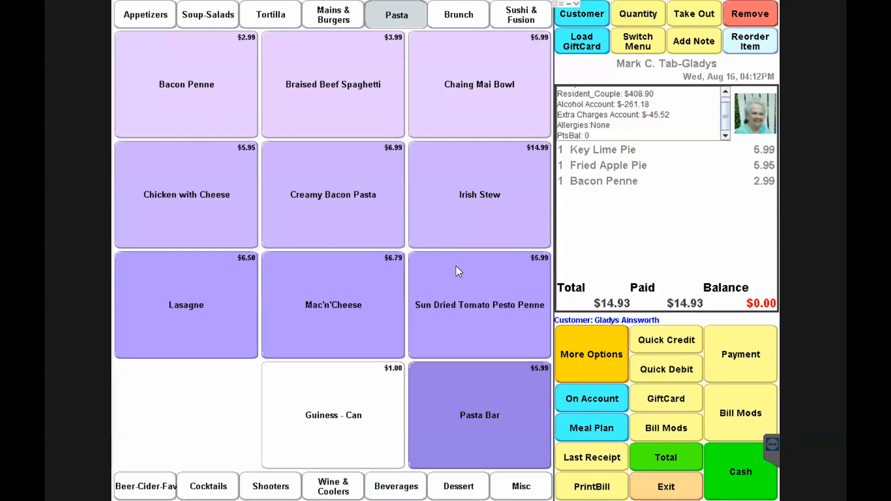
Exit the order, then close the paid 16:10 tab and clear it as the signed-in server
{"action": "left_click", "coordinate": [677, 484]}
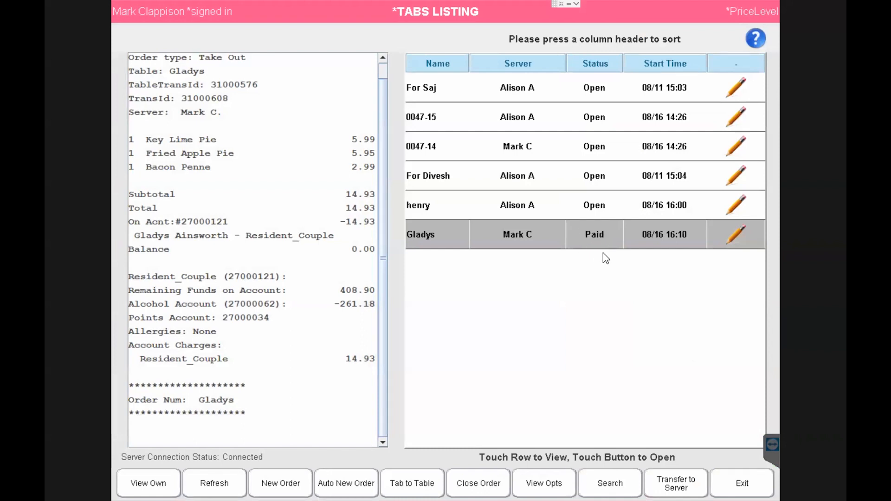
{"action": "left_click", "coordinate": [484, 483]}
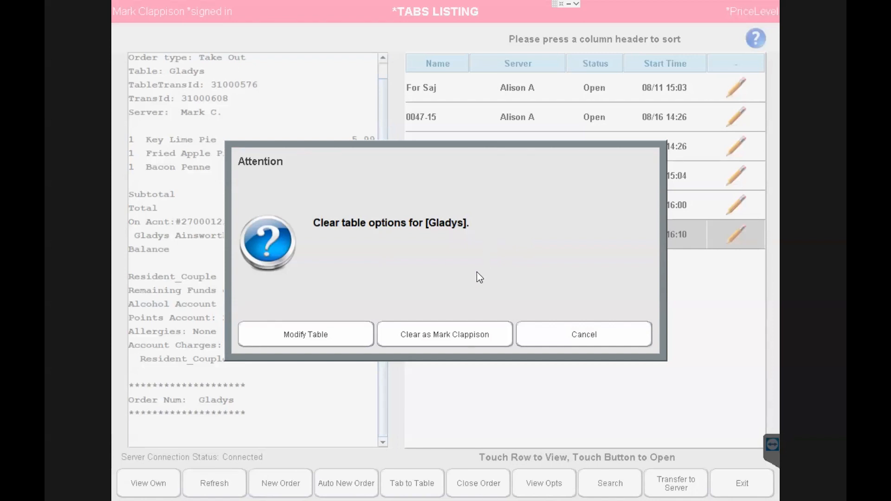
{"action": "left_click", "coordinate": [457, 340]}
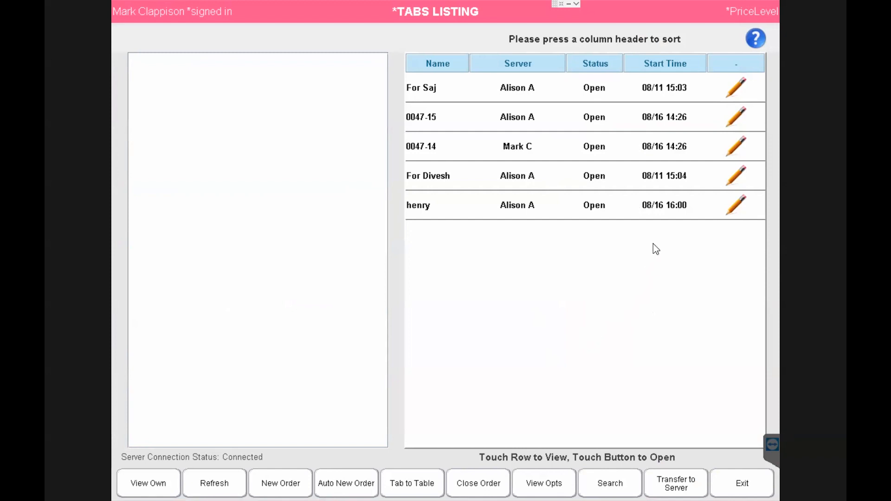
Open the 16:00 tab and void all its items, entering the authorization code and selecting Associate Error as the reason
{"action": "left_click", "coordinate": [731, 207]}
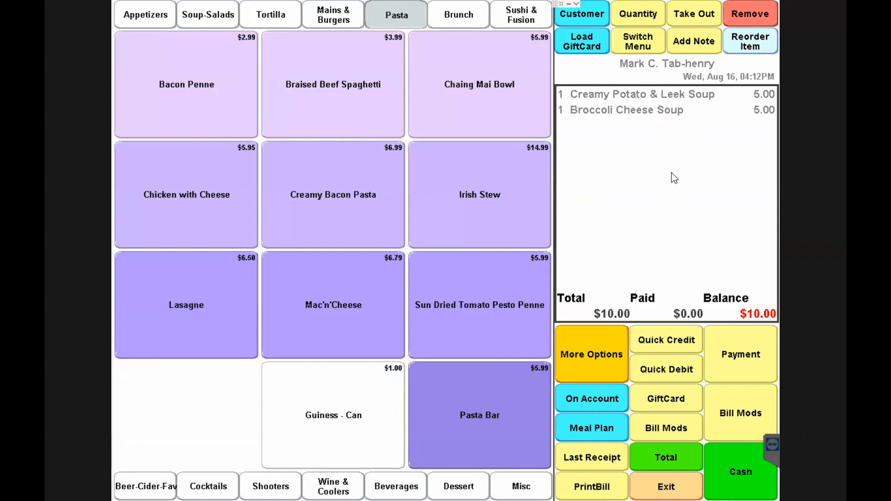
{"action": "left_click", "coordinate": [656, 95]}
{"action": "left_click", "coordinate": [637, 153]}
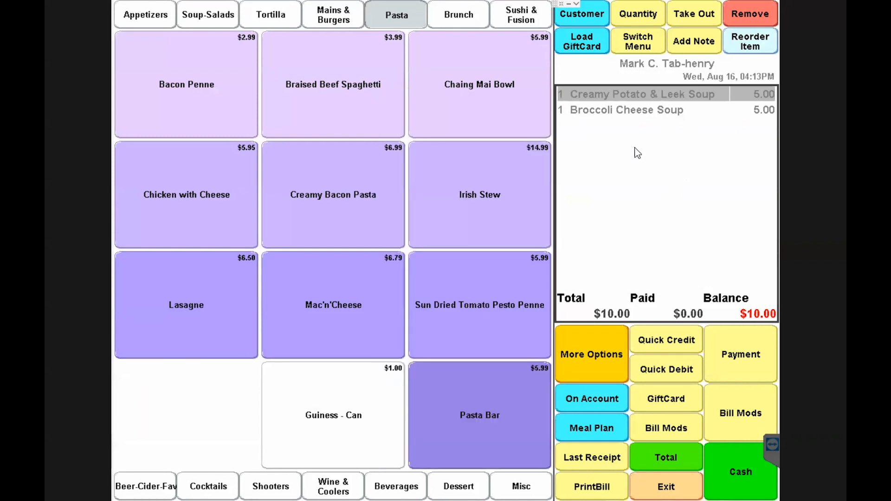
{"action": "left_click", "coordinate": [595, 370]}
{"action": "left_click", "coordinate": [592, 486]}
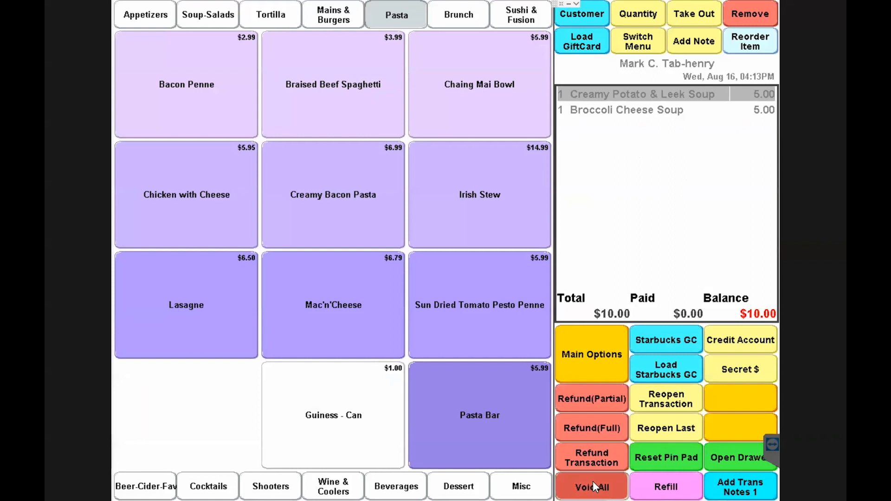
{"action": "type", "text": "***"}
{"action": "key", "text": "Return"}
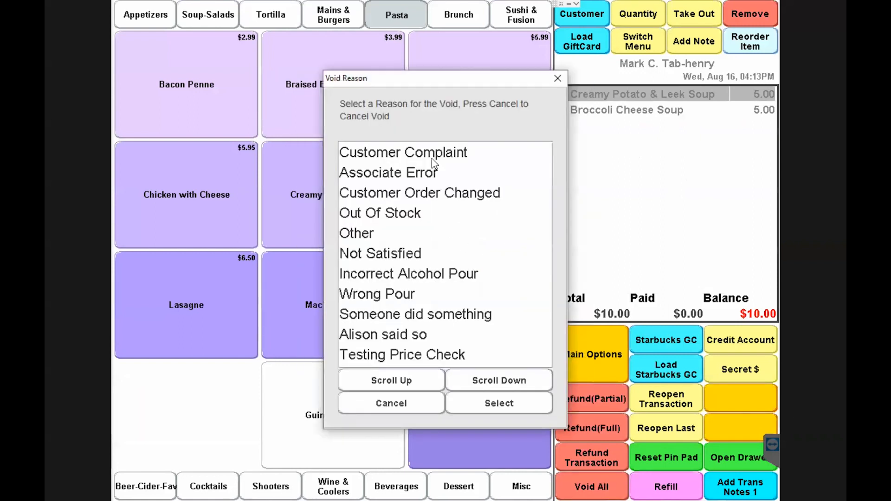
{"action": "double_click", "coordinate": [403, 181]}
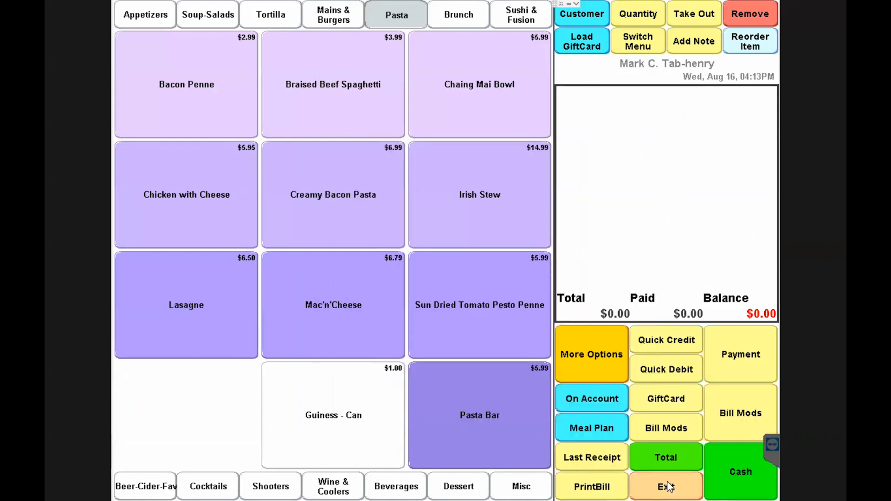
Exit to the tabs listing, review the voided items on the 16:00 tab's receipt, and close that tab
{"action": "left_click", "coordinate": [667, 487]}
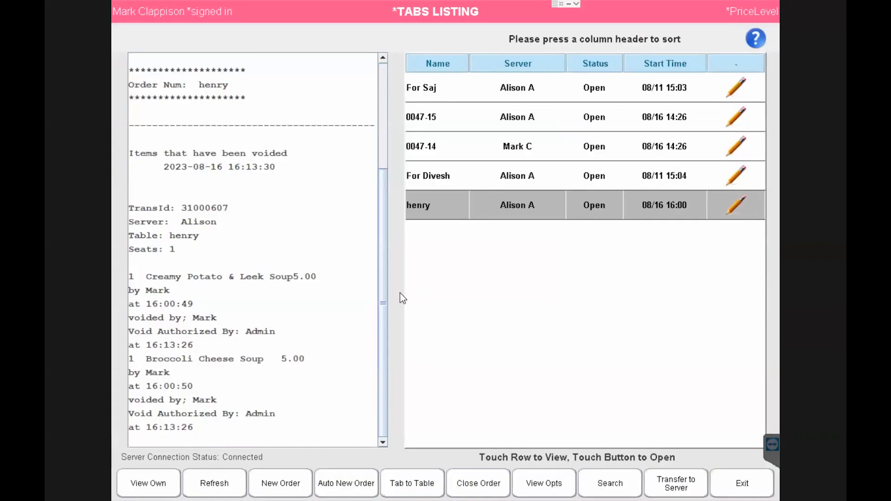
{"action": "left_click_drag", "start_coordinate": [380, 359], "coordinate": [368, 209]}
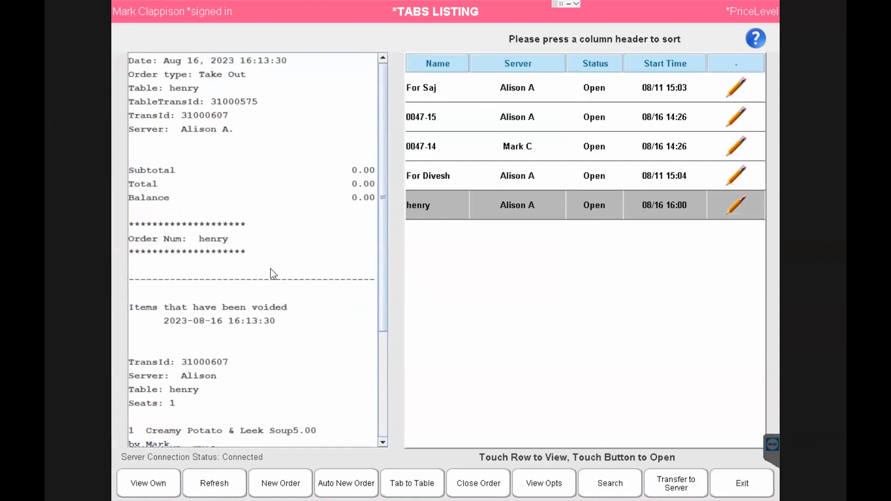
{"action": "left_click", "coordinate": [473, 481]}
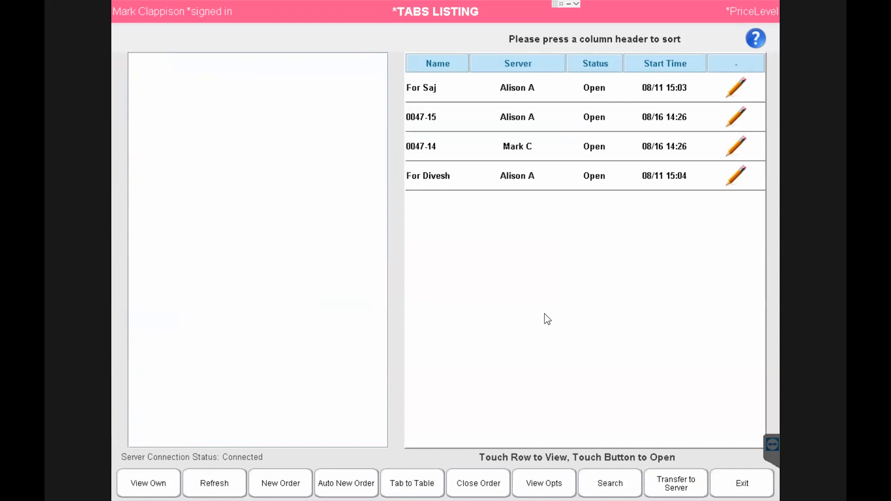
Leave the tabs listing, sign in to Admin Options with the access code, and launch Transaction Checker with the server ID left blank
{"action": "left_click", "coordinate": [737, 484]}
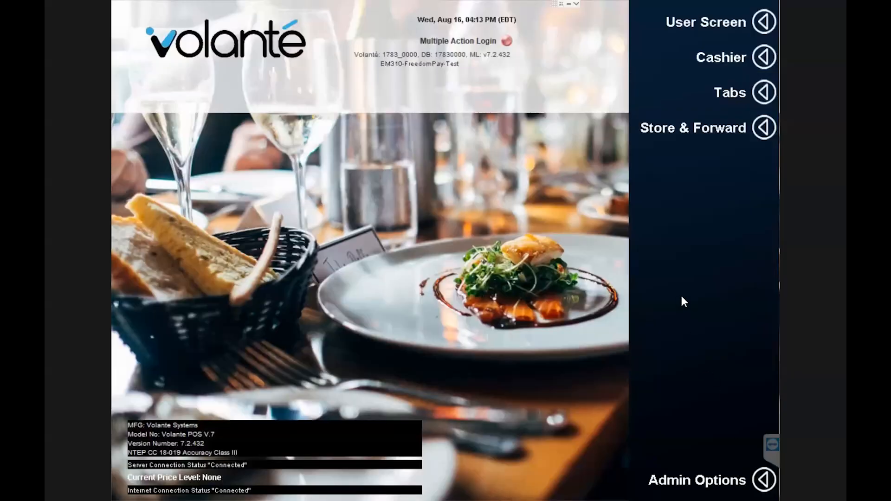
{"action": "left_click", "coordinate": [704, 483]}
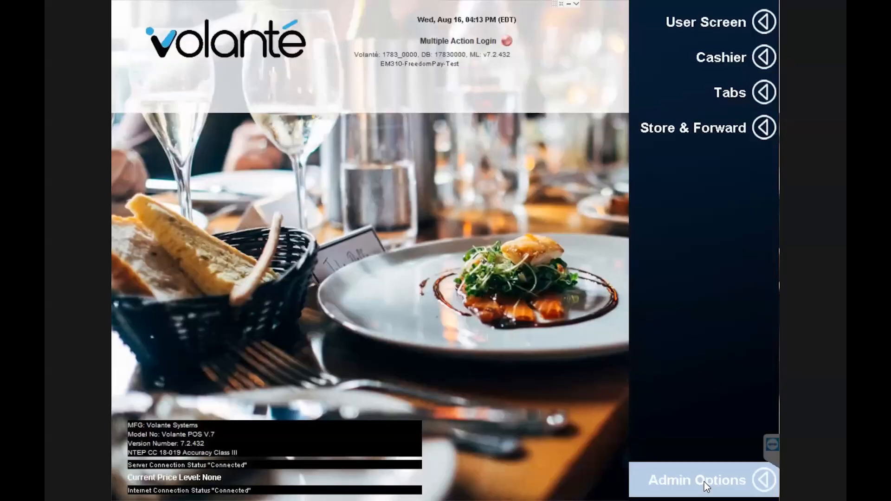
{"action": "type", "text": "***"}
{"action": "key", "text": "Return"}
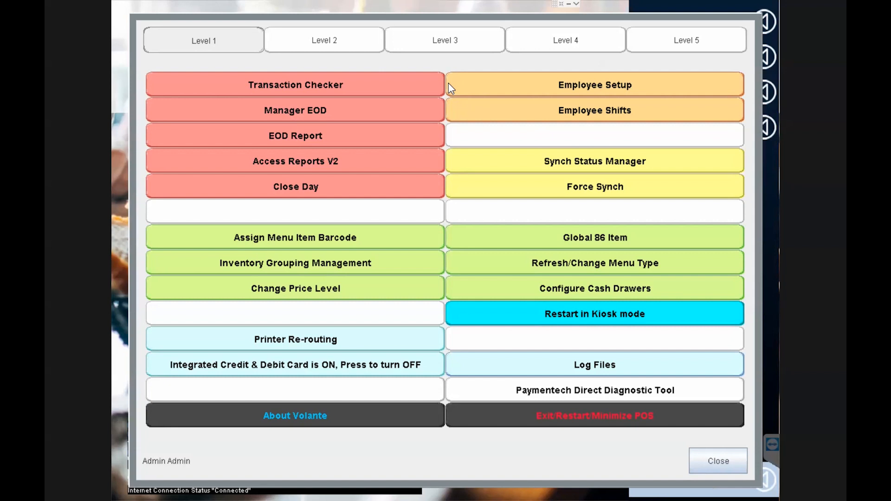
{"action": "left_click", "coordinate": [419, 84]}
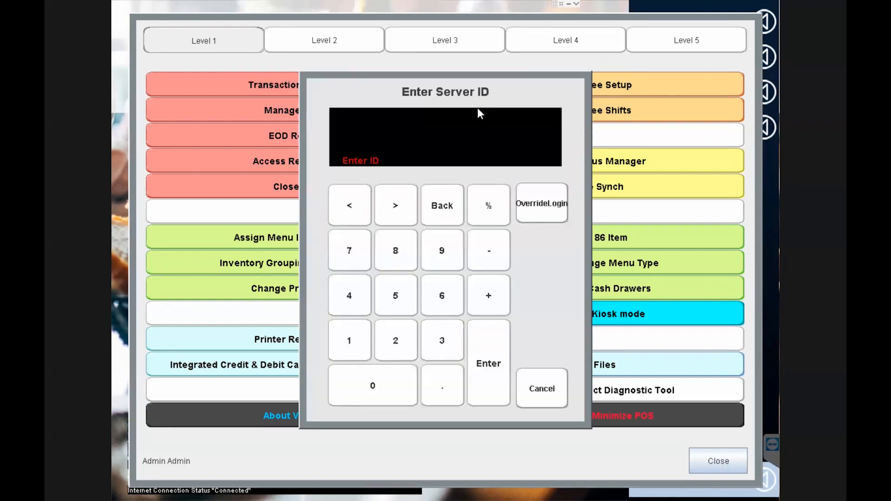
{"action": "key", "text": "Return"}
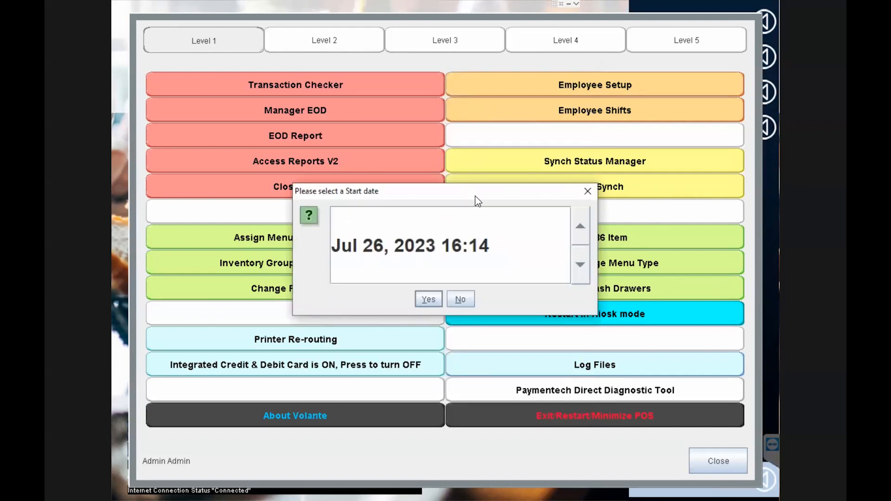
Accept Jul 26, 2023 16:14 as the start date and Aug 25, 2023 16:14 as the end date for the transaction search
{"action": "double_click", "coordinate": [349, 245]}
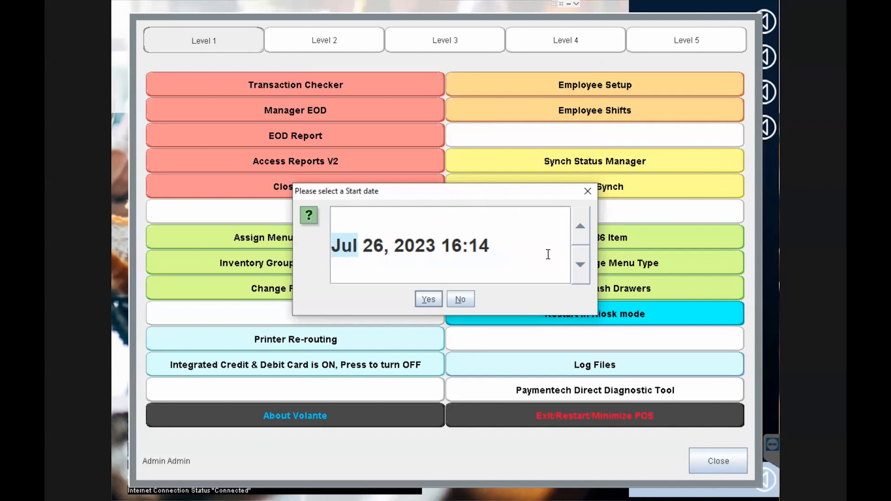
{"action": "left_click", "coordinate": [585, 232]}
{"action": "left_click", "coordinate": [584, 267]}
{"action": "left_click", "coordinate": [395, 248]}
{"action": "left_click", "coordinate": [378, 250]}
{"action": "double_click", "coordinate": [378, 249]}
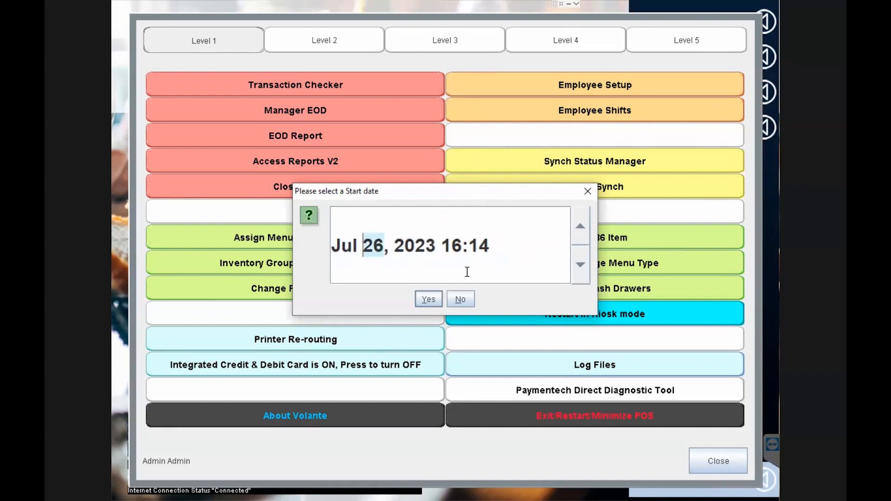
{"action": "left_click", "coordinate": [426, 300]}
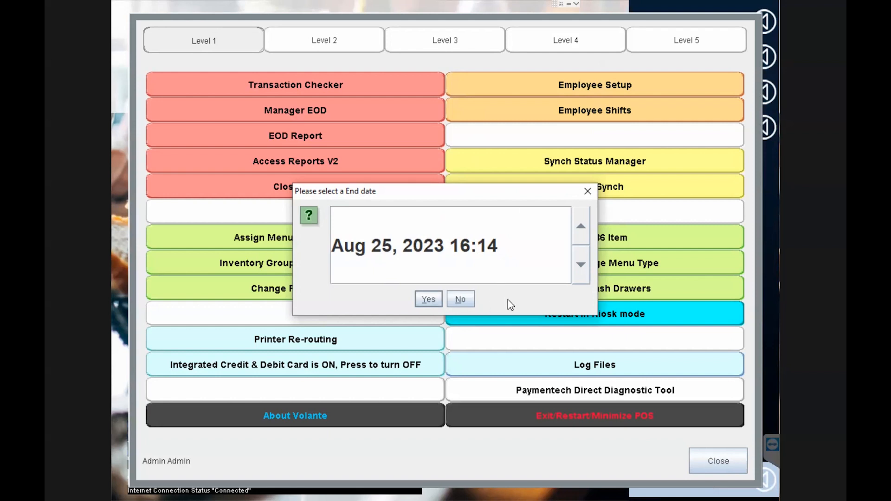
{"action": "left_click", "coordinate": [427, 300]}
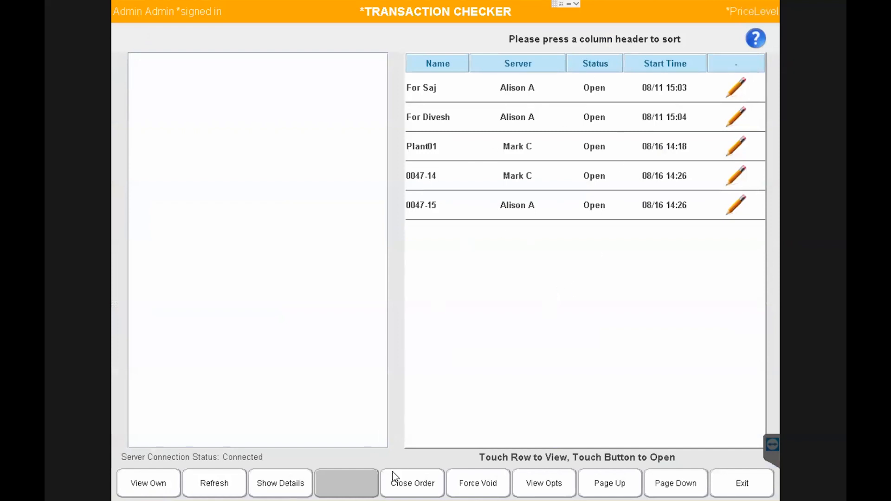
Switch between own and all transactions, refresh the list, and preview the last-listed 14:26 tab
{"action": "left_click", "coordinate": [158, 485]}
{"action": "left_click", "coordinate": [157, 485]}
{"action": "left_click", "coordinate": [205, 482]}
{"action": "left_click", "coordinate": [523, 209]}
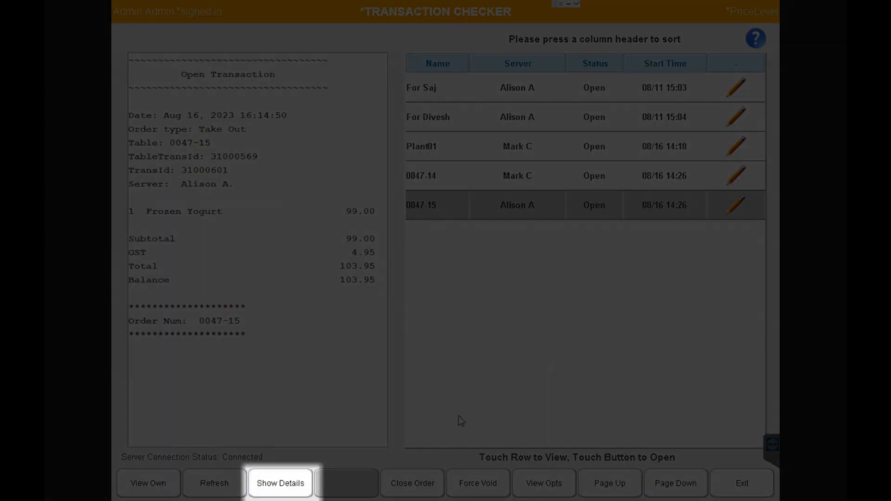
Show the selected transaction's details and examine its terminals, start date, assigned server, and who entered the Frozen Yogurt
{"action": "left_click", "coordinate": [296, 484]}
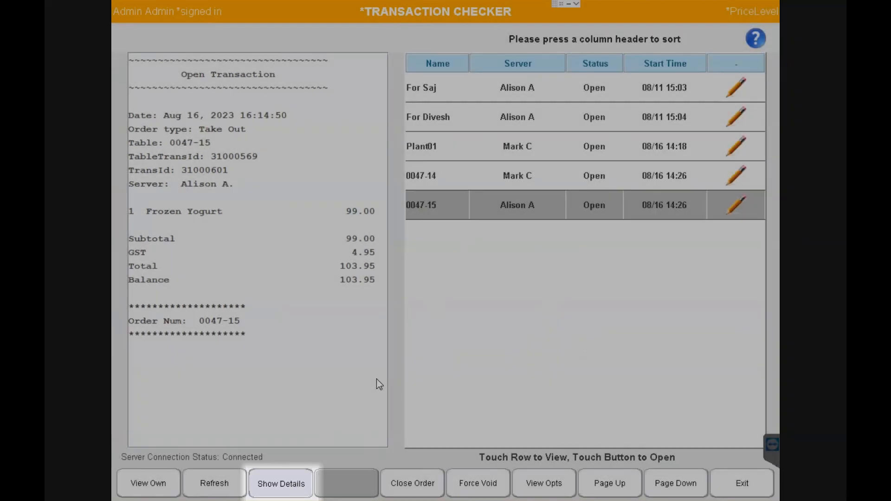
{"action": "left_click_drag", "start_coordinate": [380, 392], "coordinate": [281, 312]}
{"action": "left_click_drag", "start_coordinate": [199, 252], "coordinate": [327, 253]}
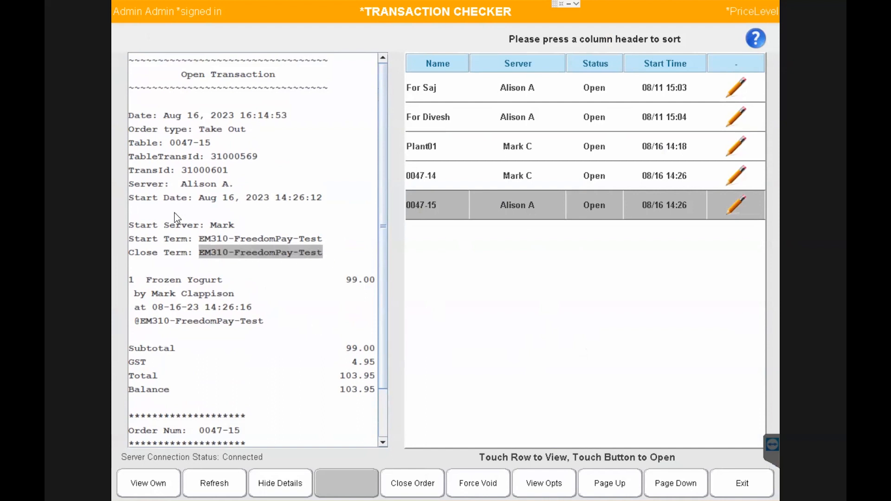
{"action": "left_click_drag", "start_coordinate": [199, 198], "coordinate": [321, 197]}
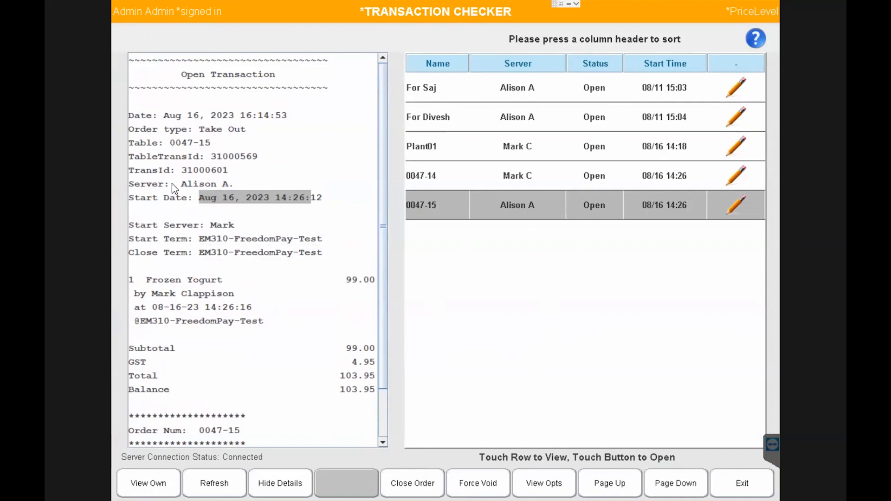
{"action": "left_click_drag", "start_coordinate": [170, 183], "coordinate": [223, 185]}
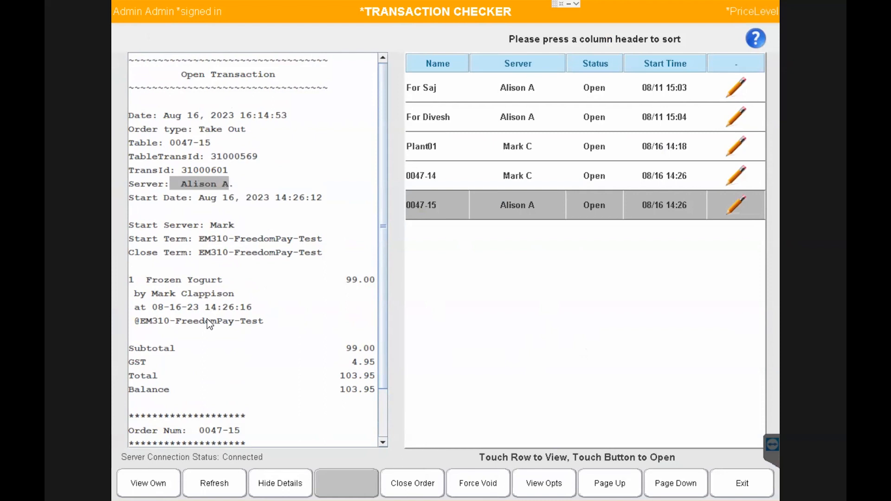
{"action": "left_click_drag", "start_coordinate": [135, 297], "coordinate": [235, 296]}
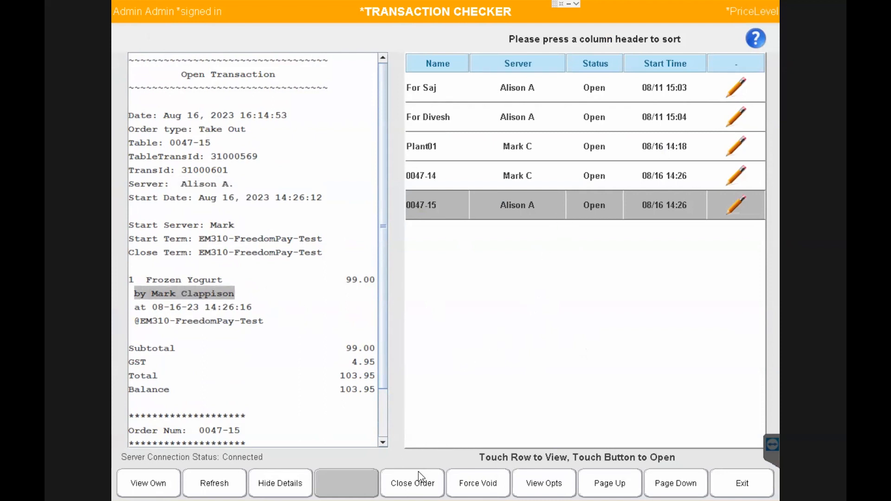
Decline the cash payment and closing of the selected 14:26 tab, and try voiding its Frozen Yogurt for Customer Complaint
{"action": "left_click", "coordinate": [413, 484]}
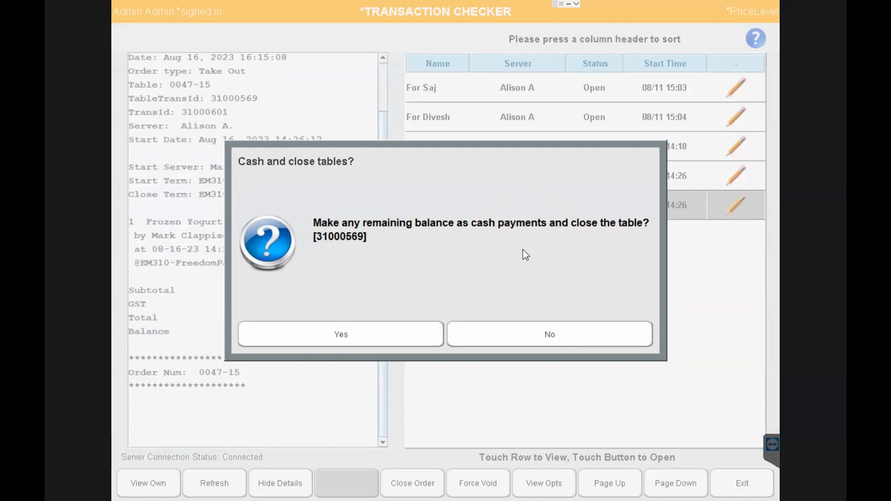
{"action": "left_click", "coordinate": [554, 336]}
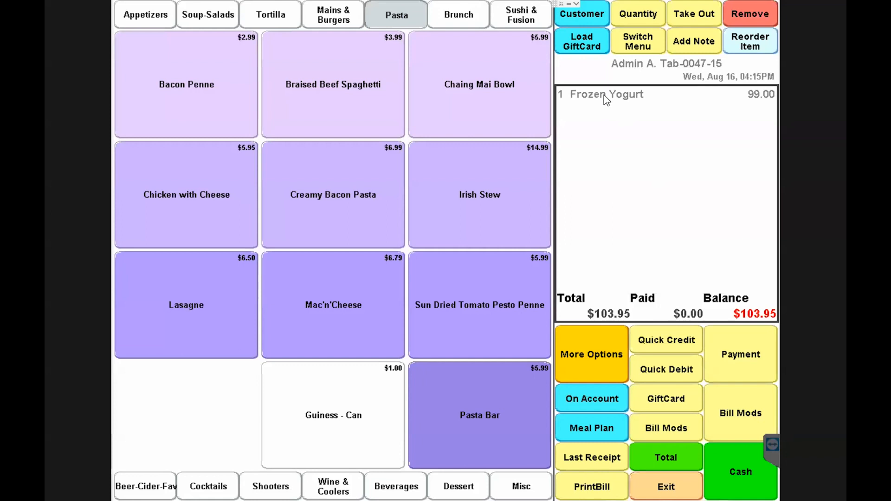
{"action": "left_click", "coordinate": [603, 96]}
{"action": "left_click", "coordinate": [537, 107]}
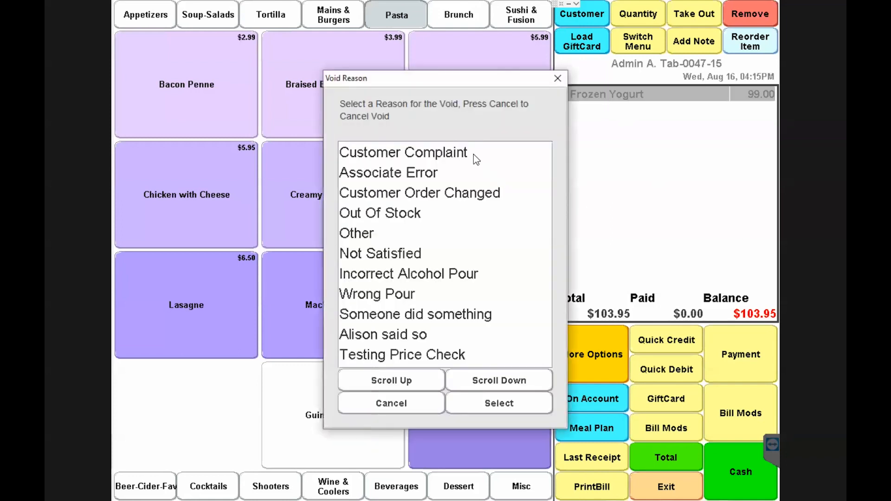
{"action": "left_click", "coordinate": [473, 154]}
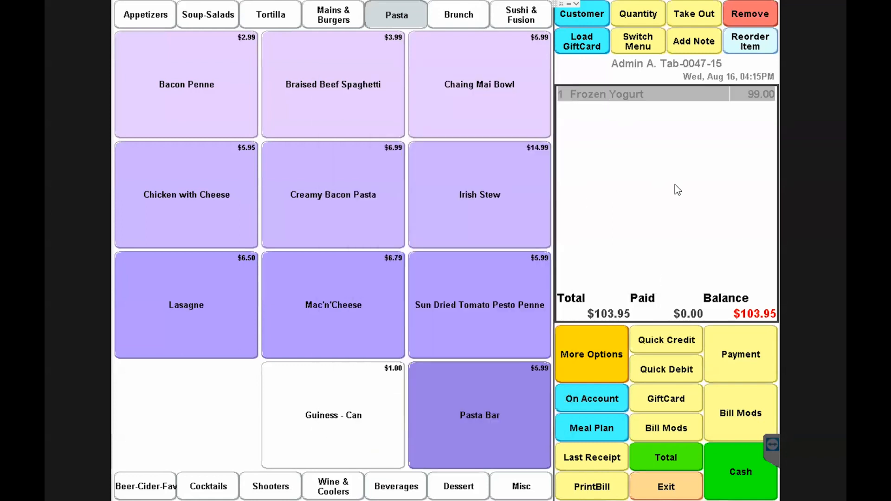
Total and close the emptied order, and try to clear its tab as Admin
{"action": "left_click", "coordinate": [677, 459]}
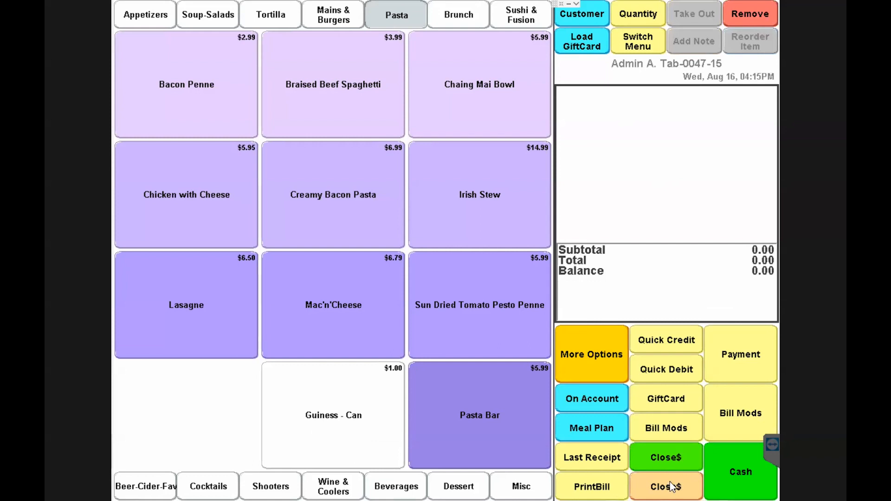
{"action": "left_click", "coordinate": [668, 486]}
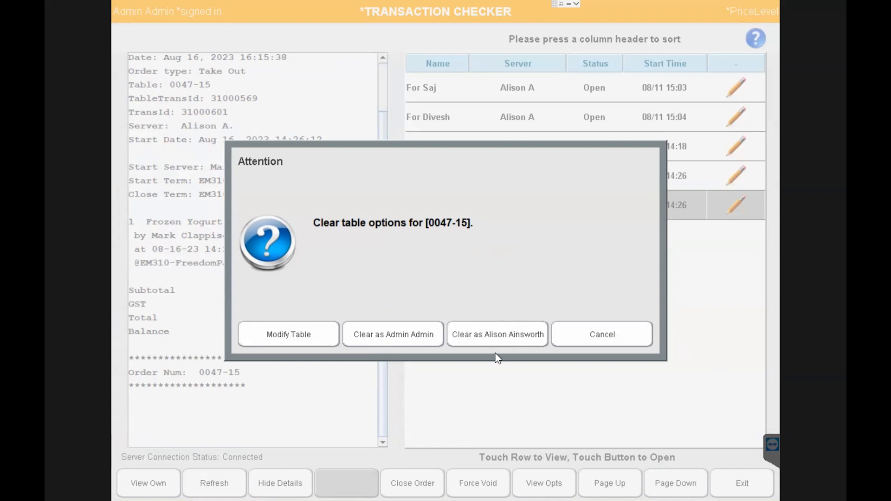
{"action": "left_click", "coordinate": [402, 336]}
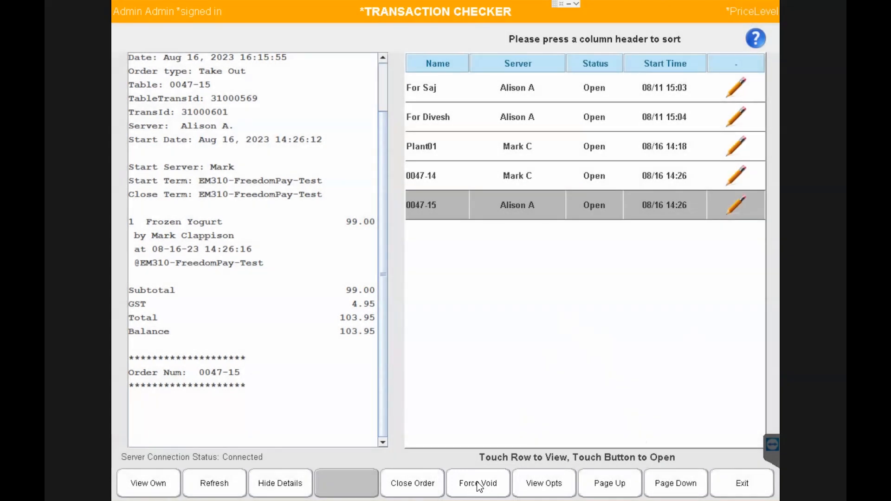
Try to force void the last-listed 14:26 tab by entering the support security code, and hide the transaction details
{"action": "left_click", "coordinate": [483, 487]}
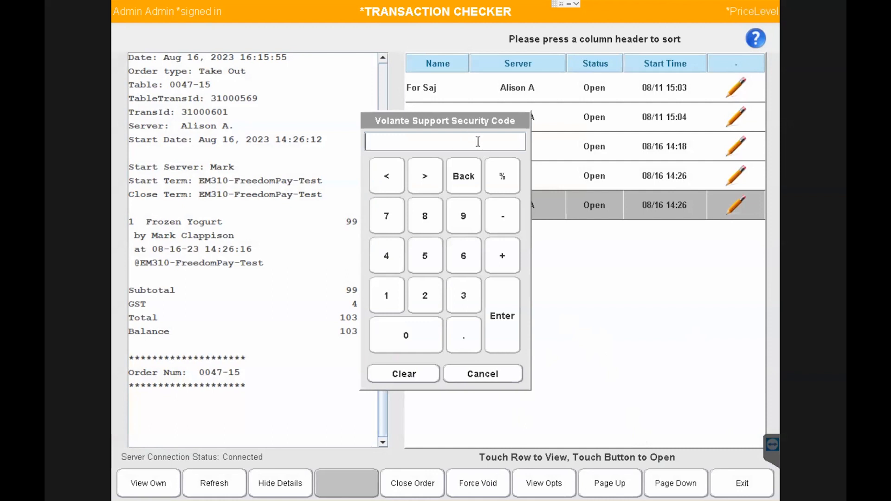
{"action": "type", "text": "********"}
{"action": "left_click", "coordinate": [511, 317]}
{"action": "left_click", "coordinate": [287, 485]}
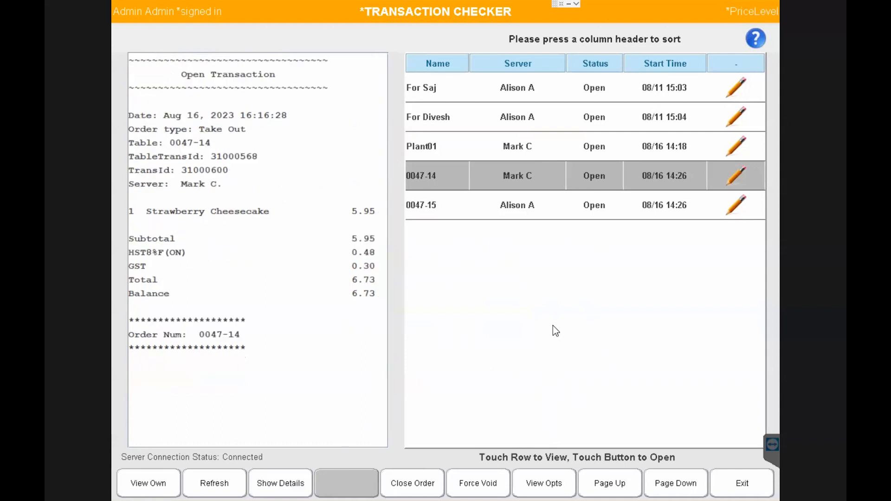
{"action": "left_click", "coordinate": [550, 484]}
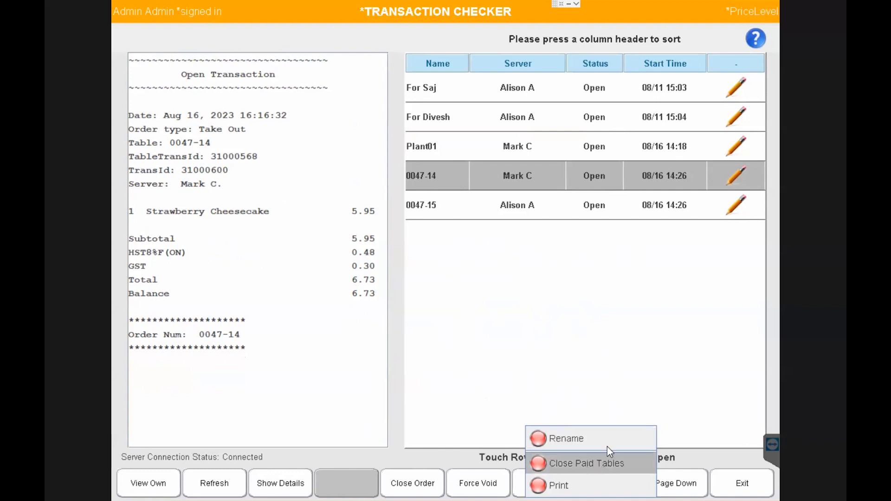
{"action": "left_click", "coordinate": [655, 238]}
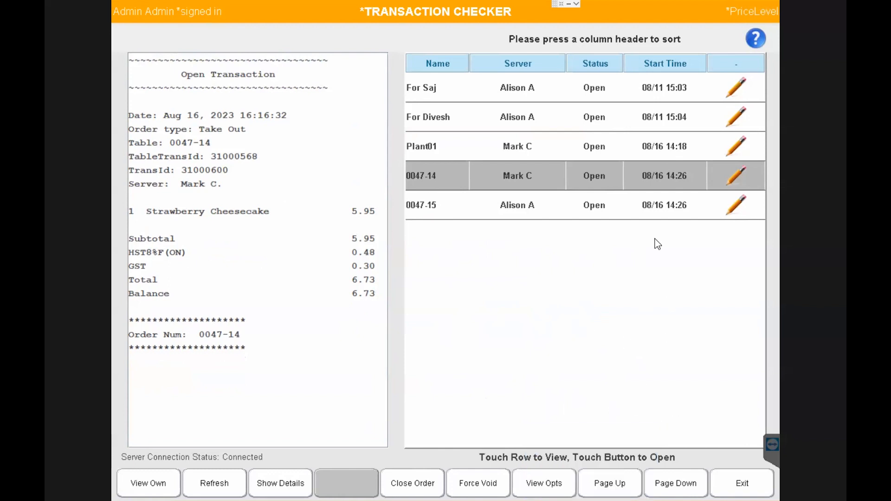
Pay the Plant01 order with 6.75 cash and exit it through Modify Table, leaving the paid table uncleared
{"action": "left_click", "coordinate": [737, 152]}
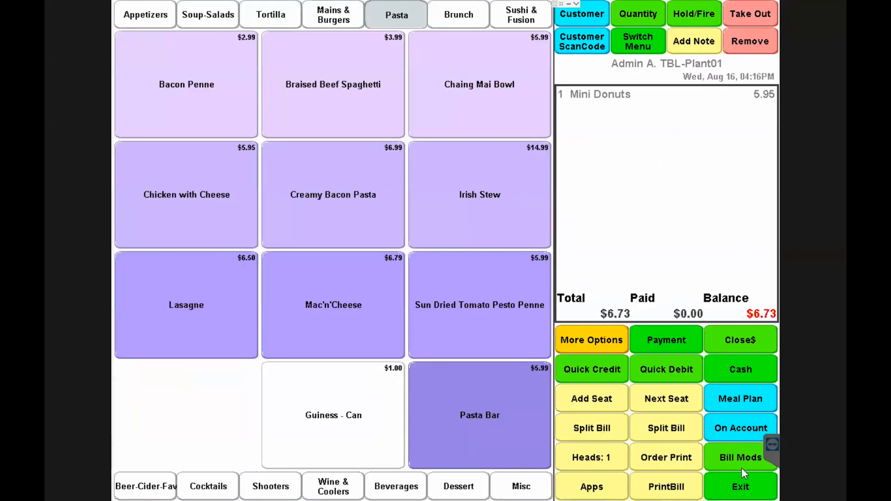
{"action": "left_click", "coordinate": [741, 370]}
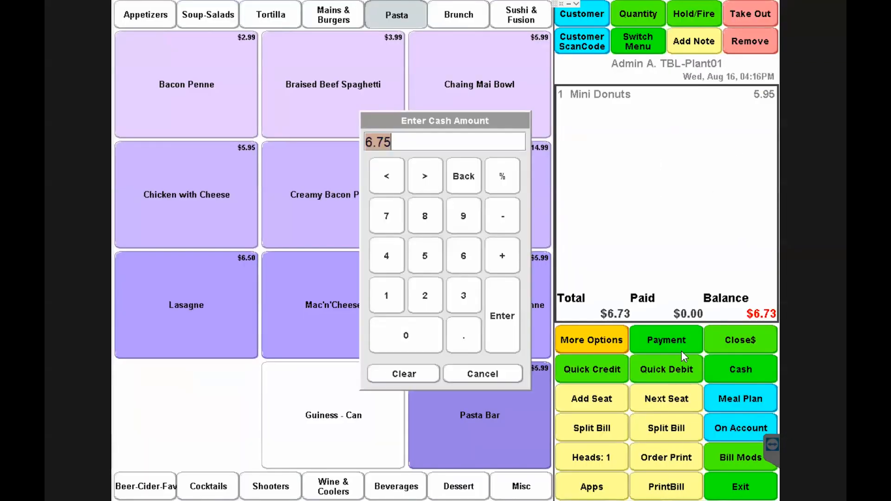
{"action": "left_click", "coordinate": [494, 326]}
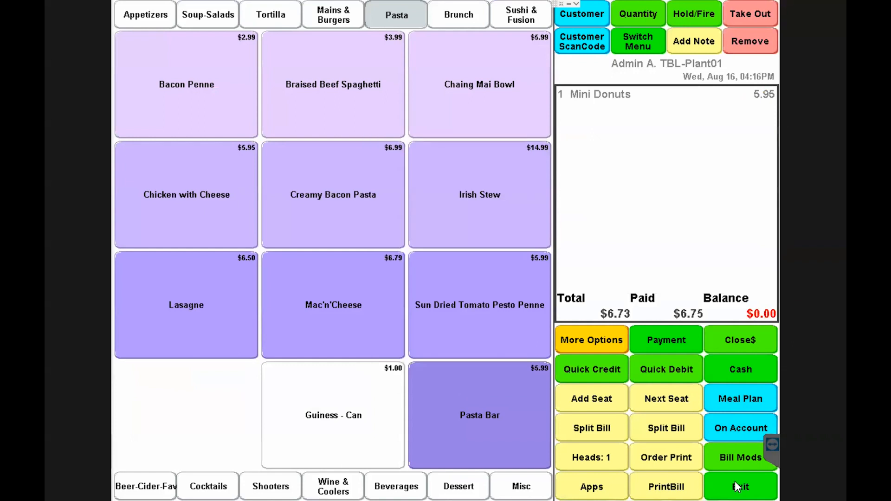
{"action": "left_click", "coordinate": [738, 486]}
{"action": "left_click", "coordinate": [235, 333]}
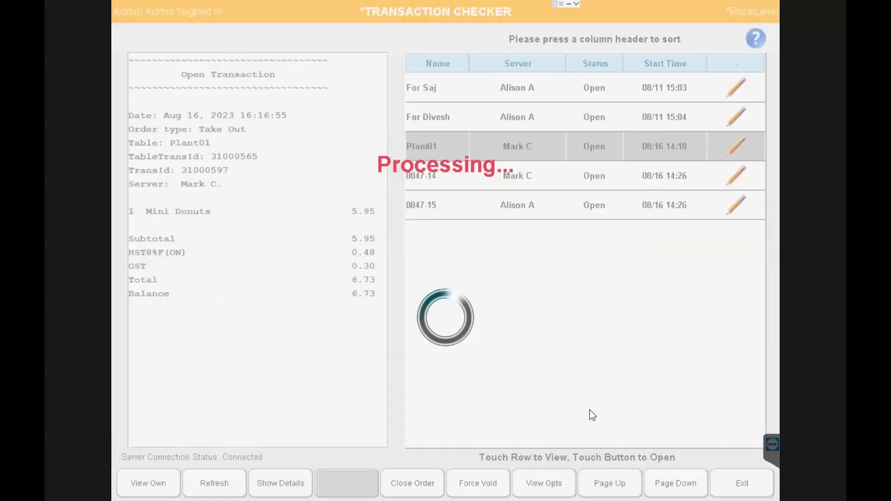
{"action": "left_click", "coordinate": [739, 486]}
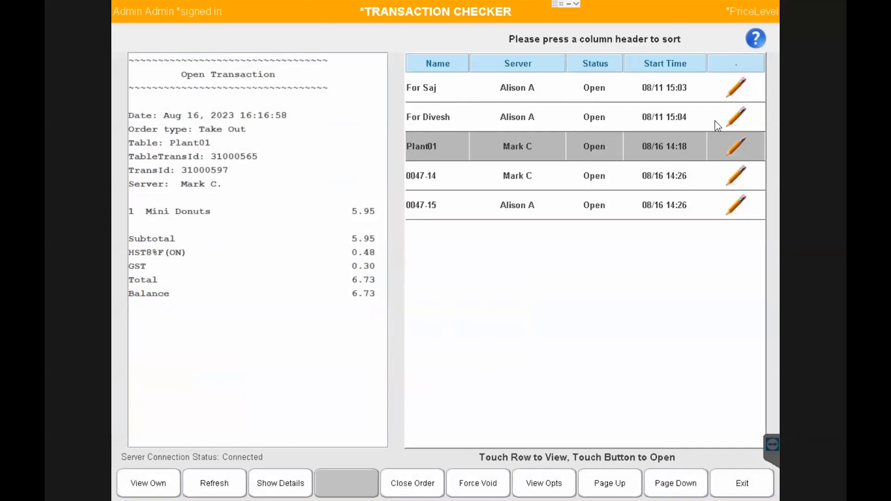
Pay the 14:26 Strawberry Cheesecake tab with 6.75 cash and exit it through Modify Table without clearing it
{"action": "left_click", "coordinate": [736, 176]}
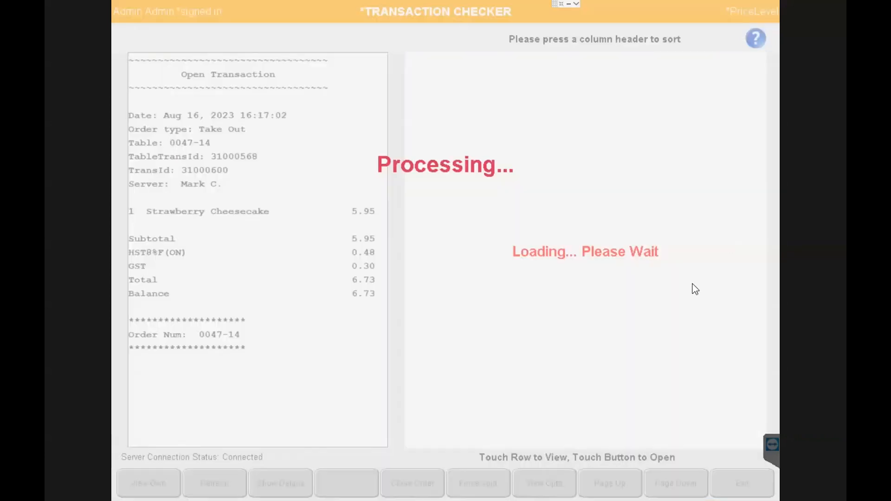
{"action": "left_click", "coordinate": [751, 468]}
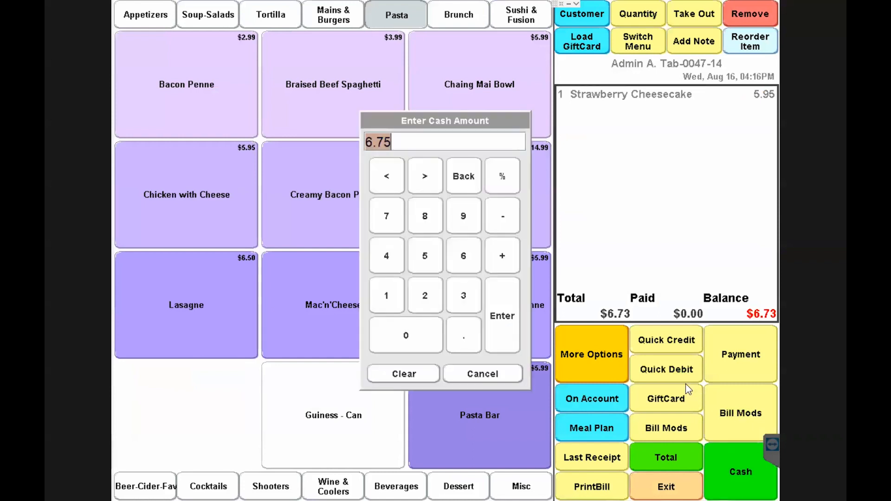
{"action": "left_click", "coordinate": [513, 310]}
{"action": "left_click", "coordinate": [670, 486]}
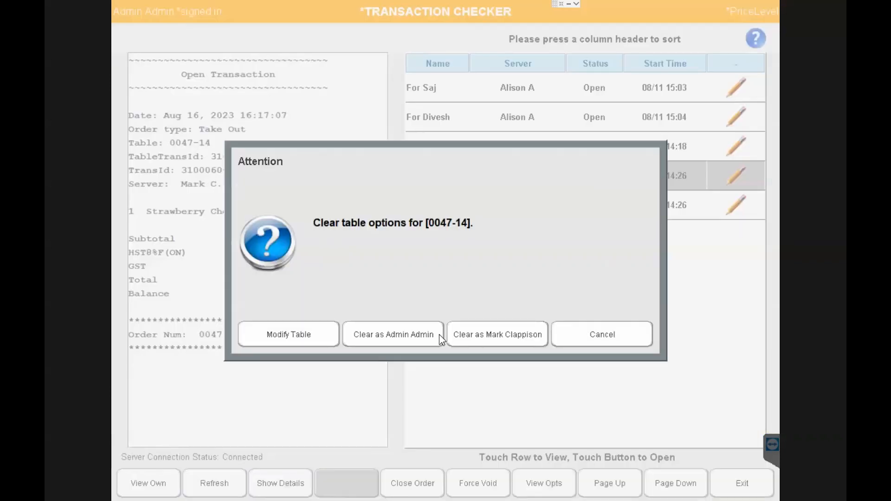
{"action": "left_click", "coordinate": [280, 335]}
{"action": "left_click", "coordinate": [674, 486]}
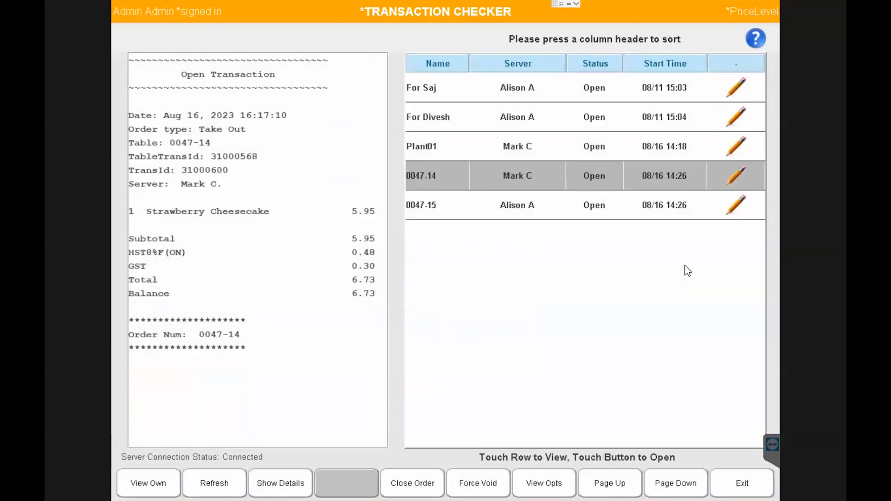
Refresh the transaction list, close all paid tables together with Close Paid Tables, and refresh the list again
{"action": "left_click", "coordinate": [205, 482]}
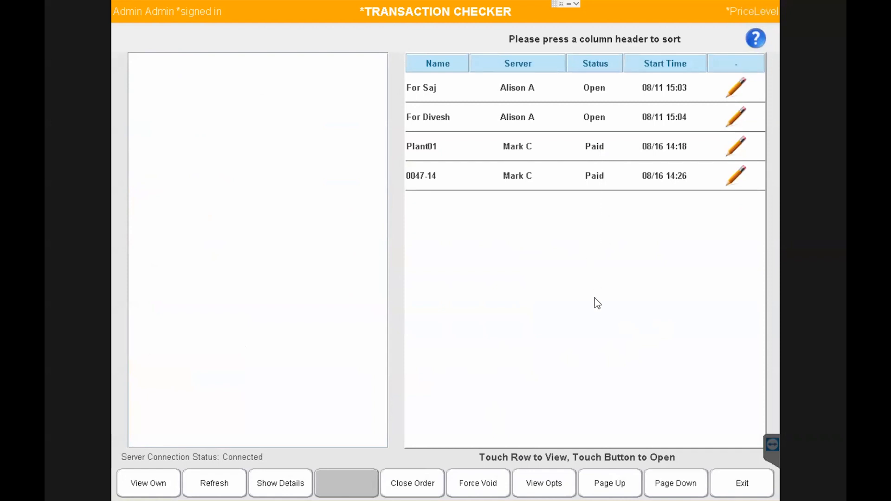
{"action": "left_click", "coordinate": [595, 164]}
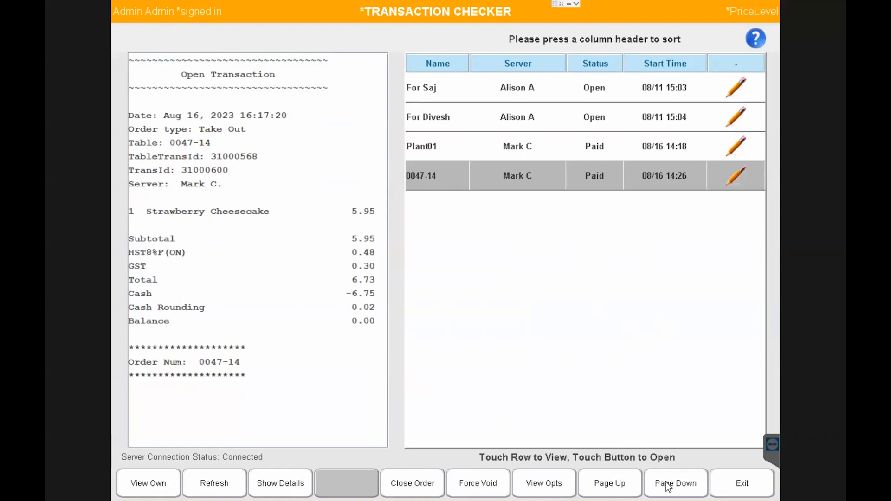
{"action": "left_click", "coordinate": [549, 486]}
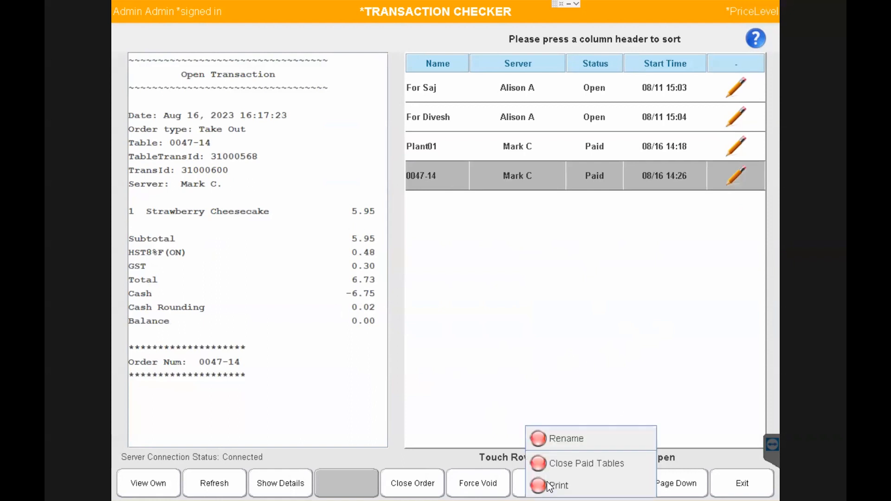
{"action": "left_click", "coordinate": [615, 462]}
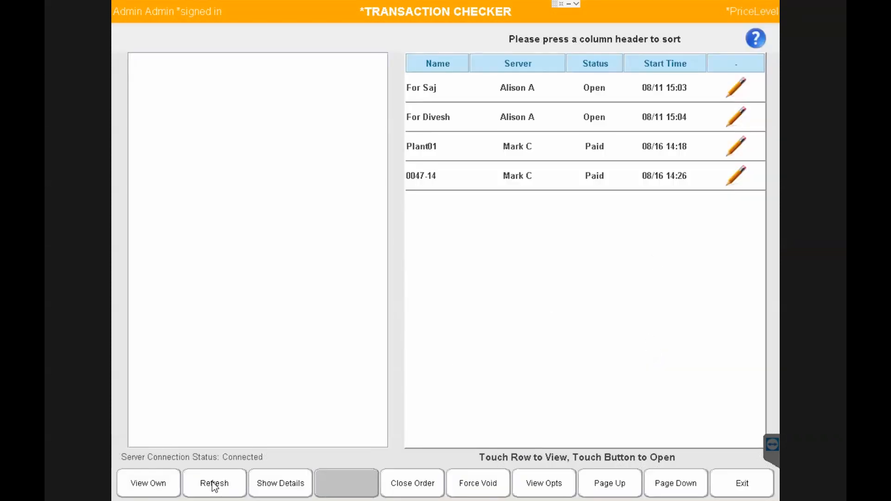
{"action": "left_click", "coordinate": [214, 485]}
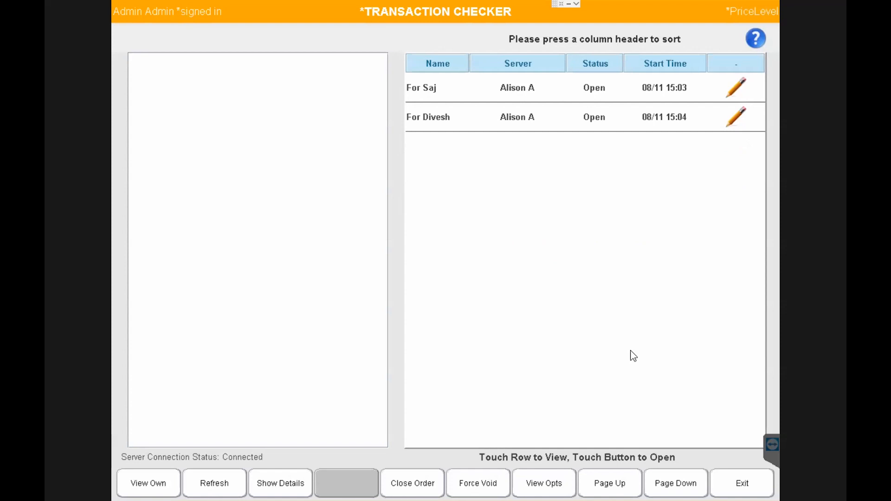
Leave the Transaction Checker and run the Manager EOD report for Aug 16, 2023 01:00 to Aug 17, 2023 00:59
{"action": "left_click", "coordinate": [727, 485]}
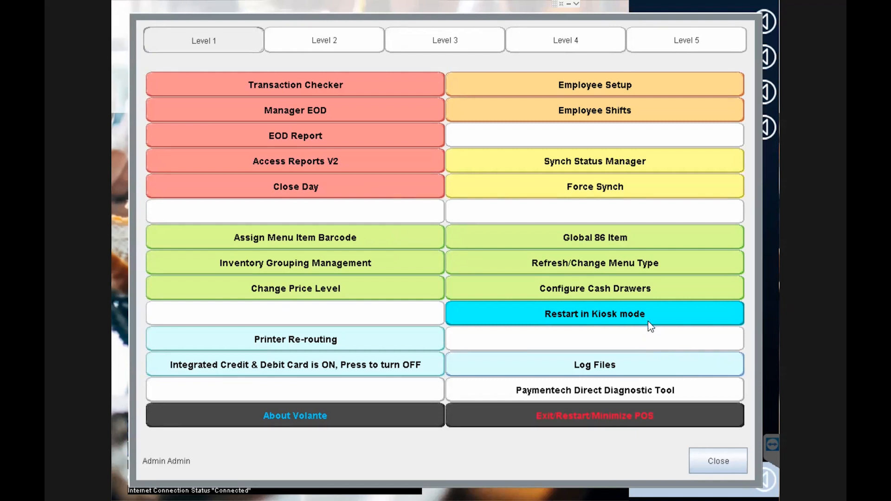
{"action": "left_click", "coordinate": [387, 119]}
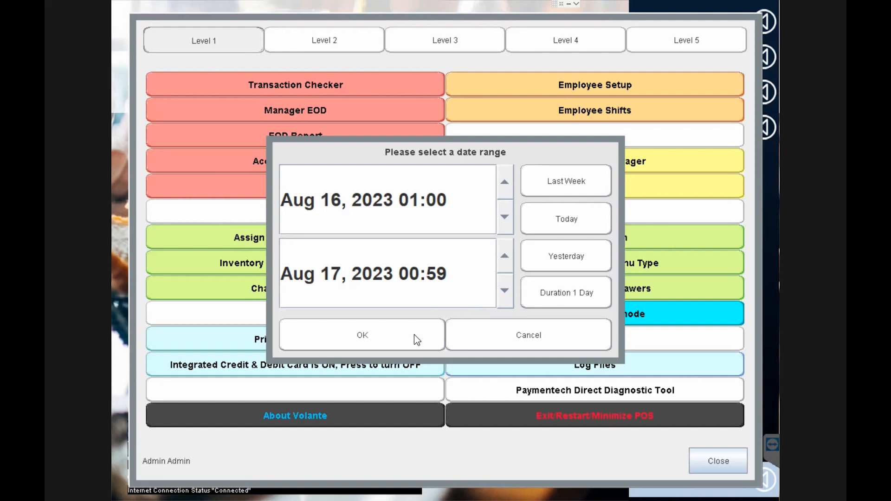
{"action": "left_click", "coordinate": [374, 342]}
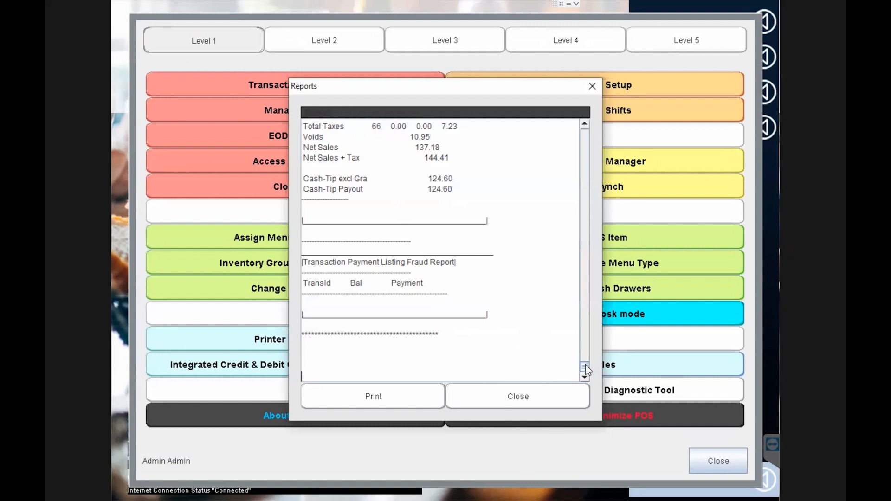
Examine the report's Head Count section for Cashier, Tab and Table totals and per-head averages, and close the report and admin options
{"action": "left_click_drag", "start_coordinate": [586, 366], "coordinate": [580, 204]}
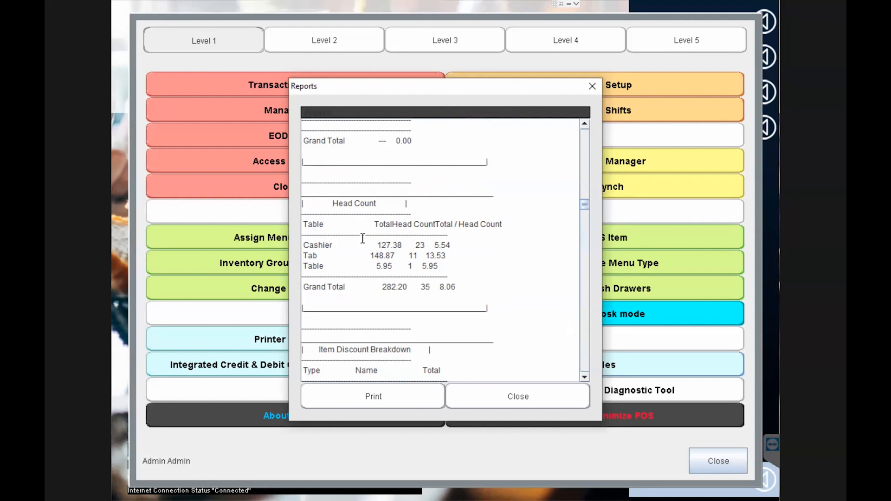
{"action": "double_click", "coordinate": [416, 245]}
{"action": "left_click_drag", "start_coordinate": [378, 244], "coordinate": [394, 255]}
{"action": "left_click", "coordinate": [432, 255]}
{"action": "left_click_drag", "start_coordinate": [426, 256], "coordinate": [446, 256]}
{"action": "left_click", "coordinate": [442, 265]}
{"action": "left_click_drag", "start_coordinate": [304, 254], "coordinate": [446, 255]}
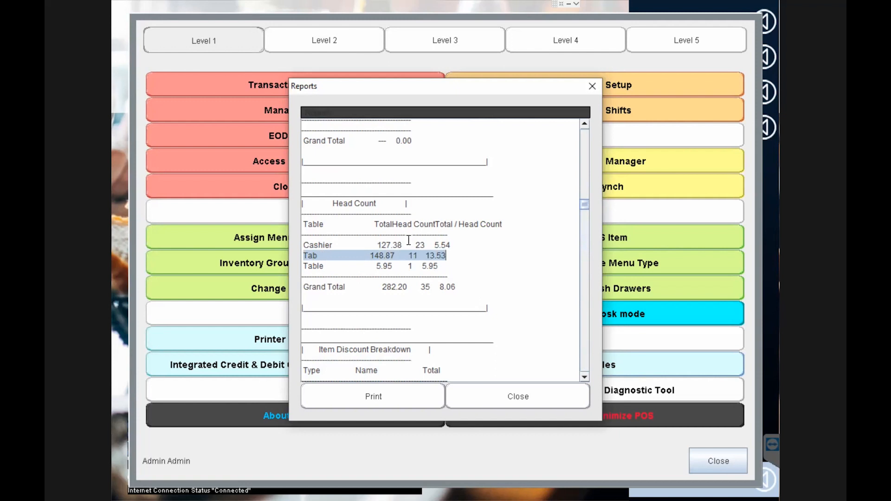
{"action": "left_click", "coordinate": [333, 246]}
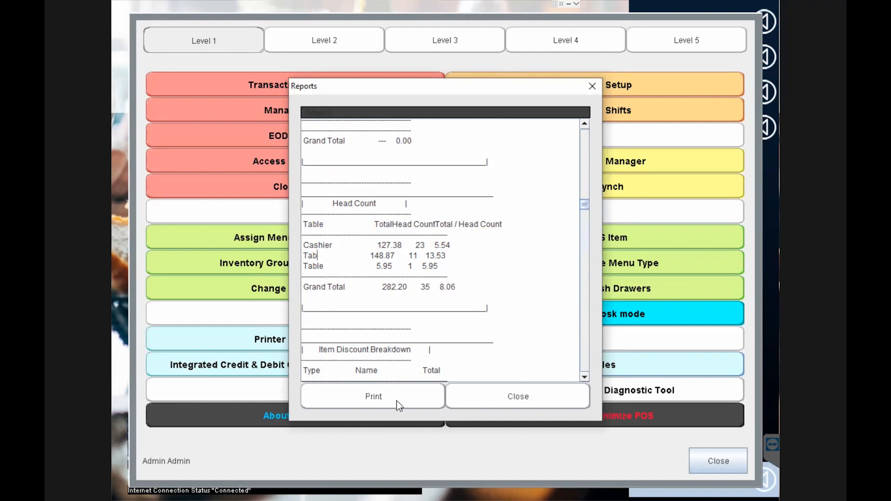
{"action": "left_click", "coordinate": [516, 397]}
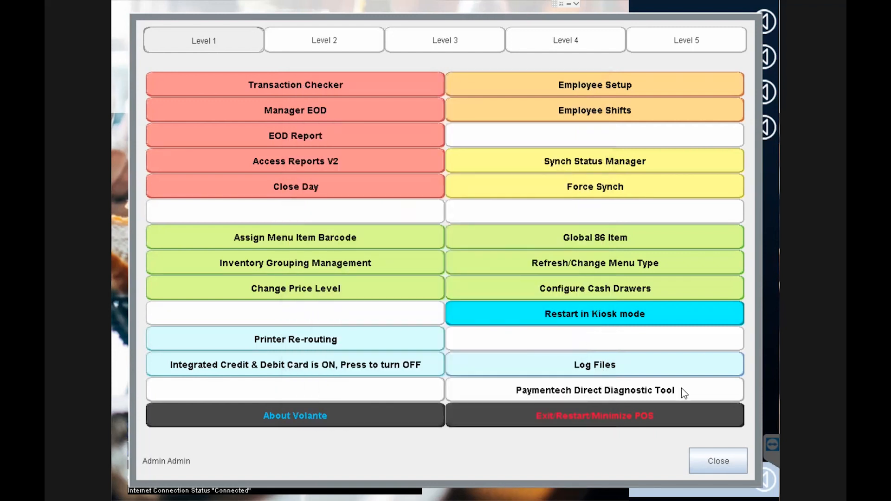
{"action": "left_click", "coordinate": [715, 461]}
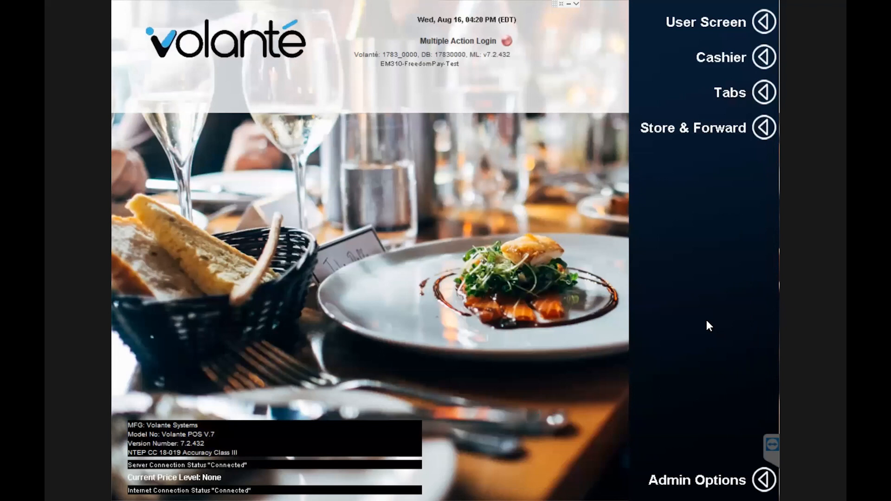